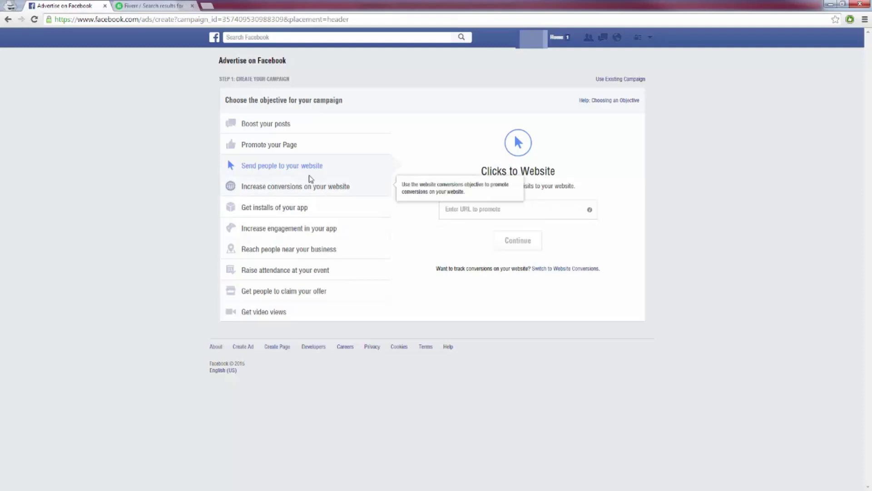
left_click(485, 213)
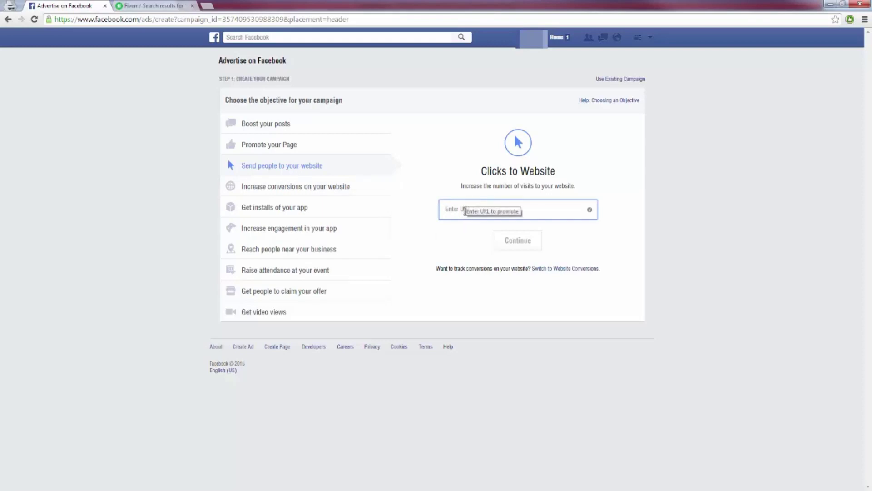
type("http://www.squeezepage.com/")
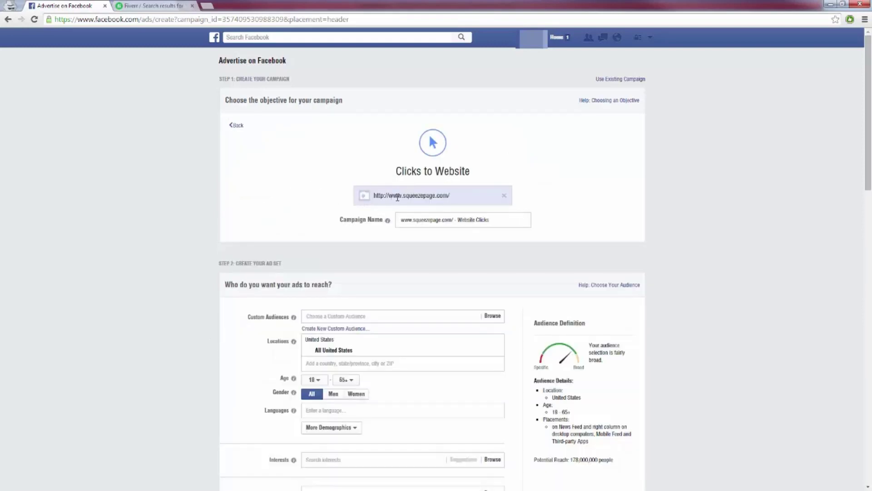
- Restrict the ad set's audience to women
scroll(247, 237, "down", 1)
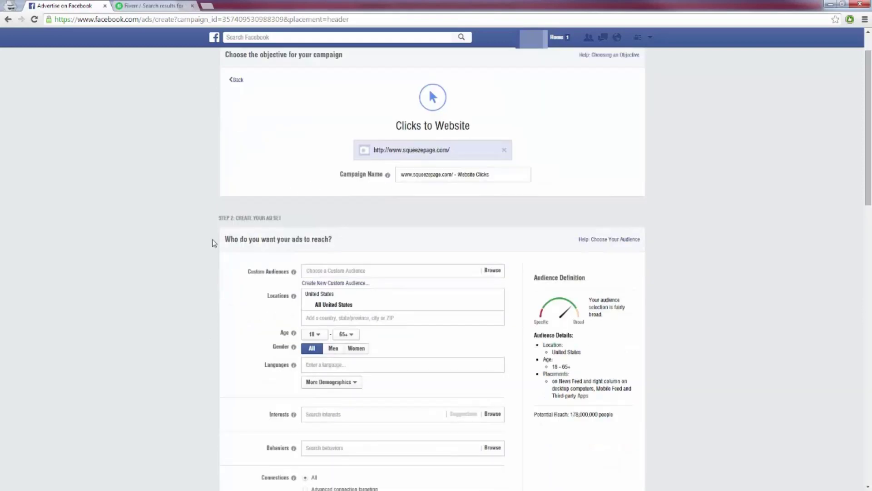
scroll(209, 244, "down", 1)
scroll(209, 244, "down", 1)
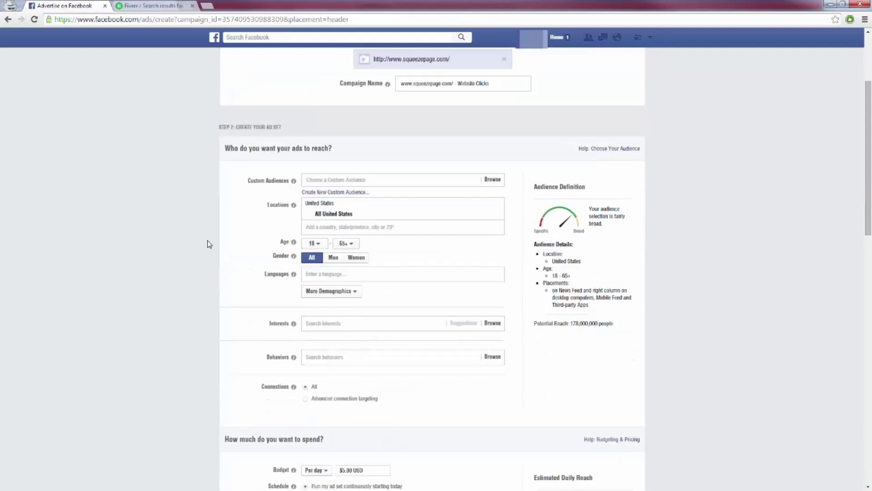
scroll(209, 244, "down", 1)
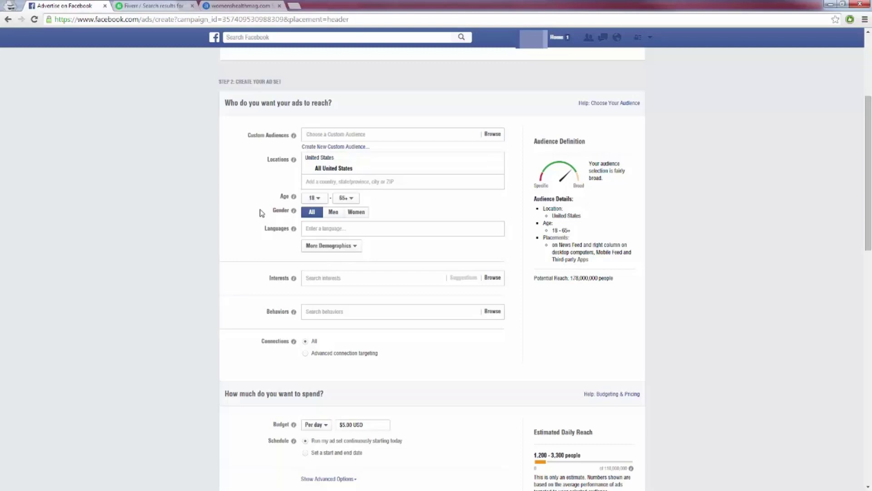
left_click(355, 213)
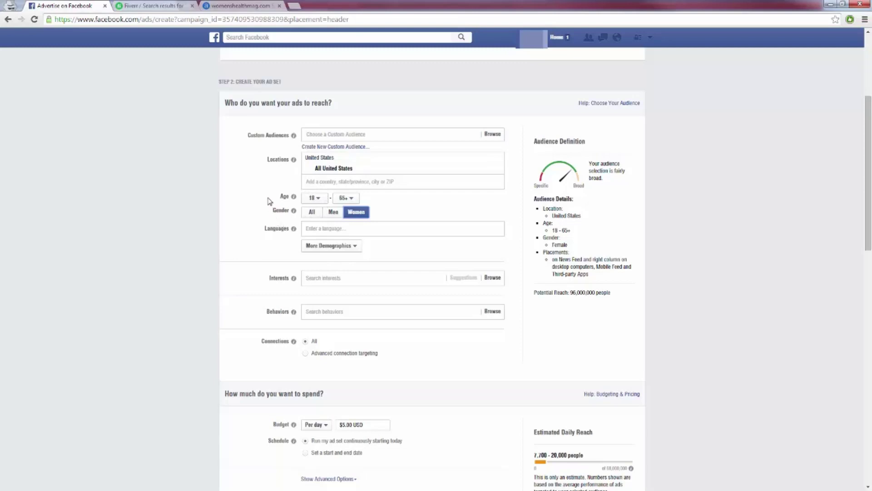
- Switch to the Alexa report for womenshealthmag.com and examine its visitor engagement, audience demographics and audience geography
left_click(235, 5)
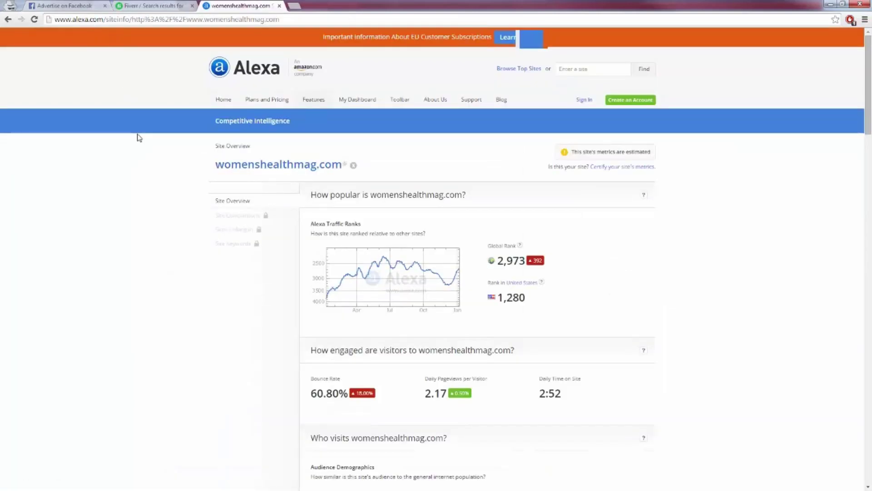
mouse_move(248, 215)
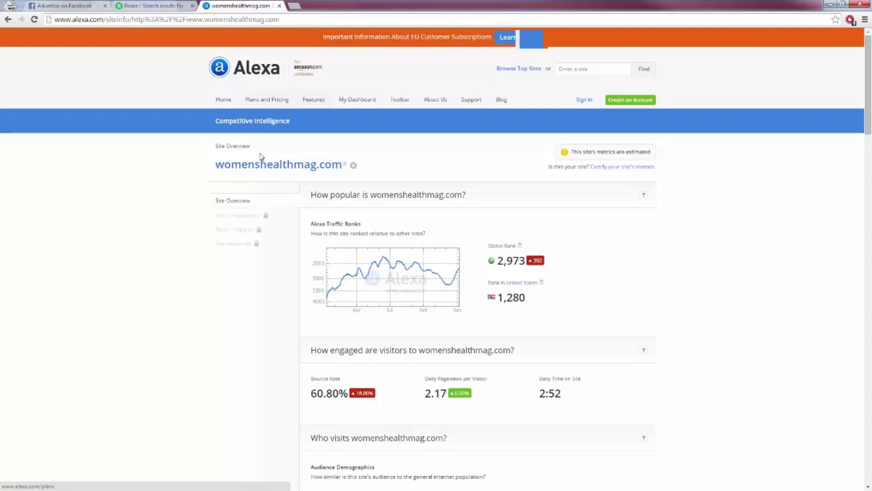
scroll(268, 251, "down", 1)
scroll(269, 249, "down", 3)
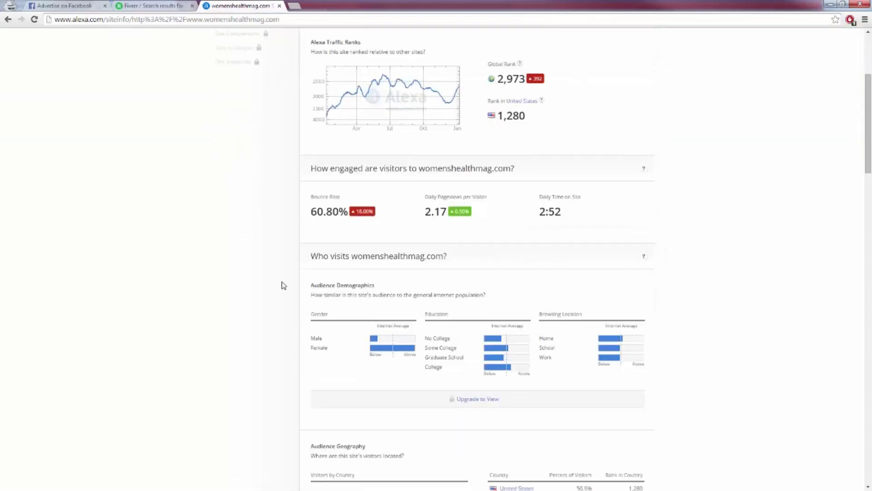
scroll(277, 282, "down", 1)
left_click_drag(318, 210, 364, 211)
left_click(275, 258)
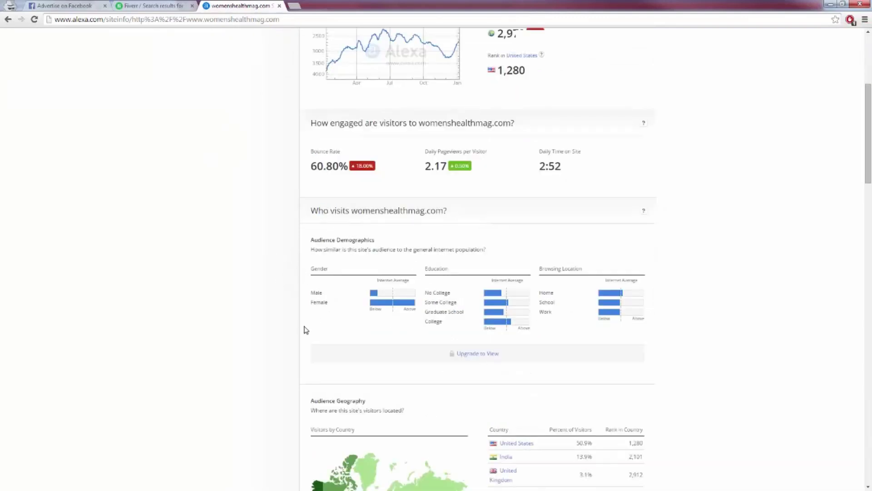
scroll(304, 327, "down", 1)
mouse_move(399, 264)
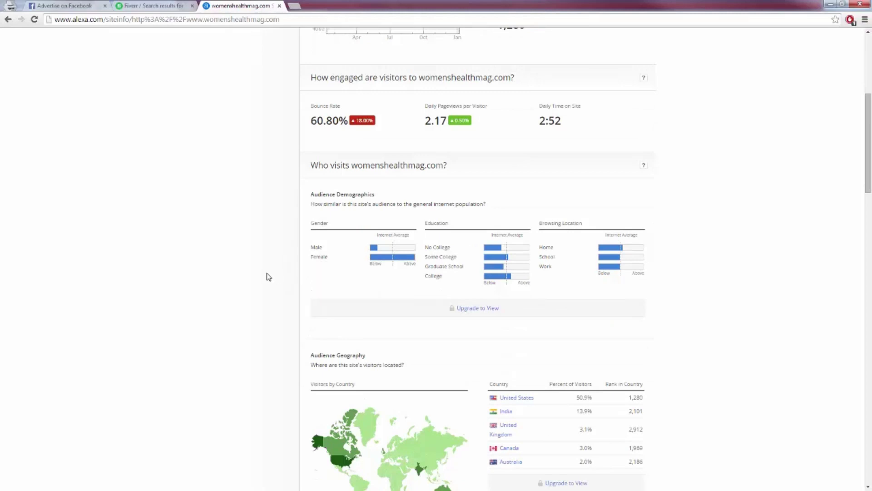
mouse_move(489, 281)
scroll(605, 249, "down", 2)
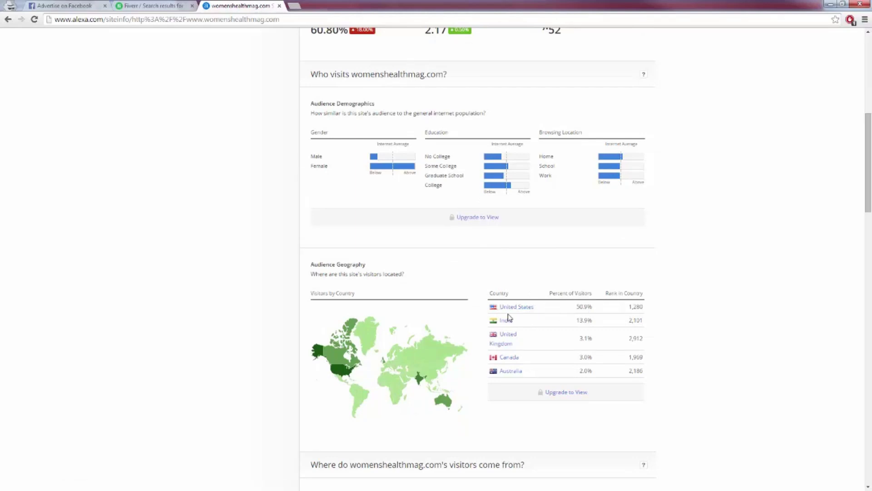
scroll(518, 314, "down", 4)
scroll(534, 291, "up", 6)
- Return to the Facebook ad form and set the audience's maximum age to 50
left_click(61, 6)
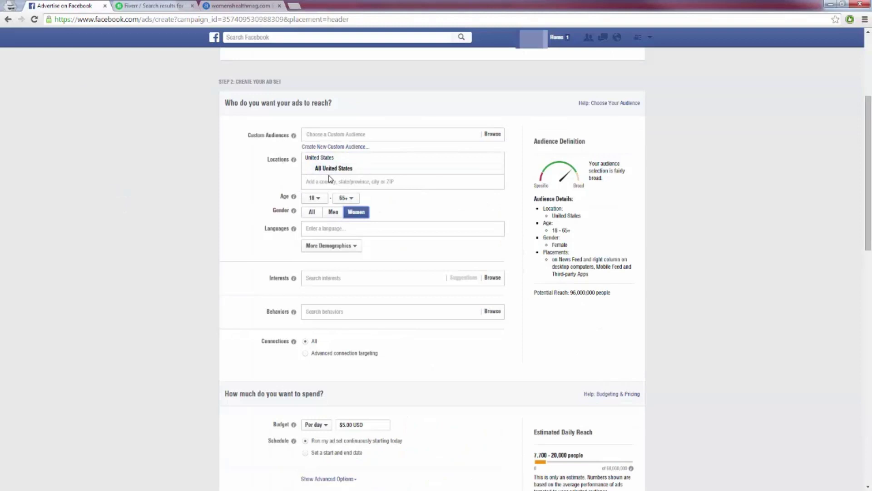
mouse_move(294, 228)
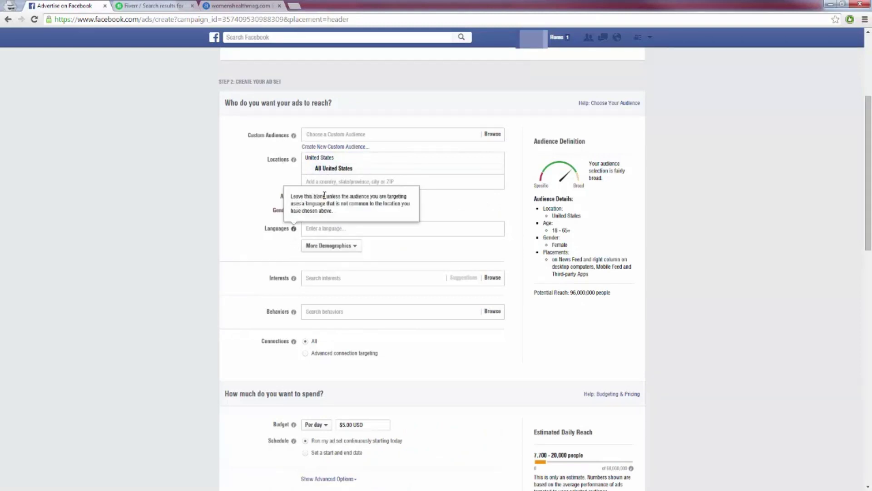
left_click(346, 198)
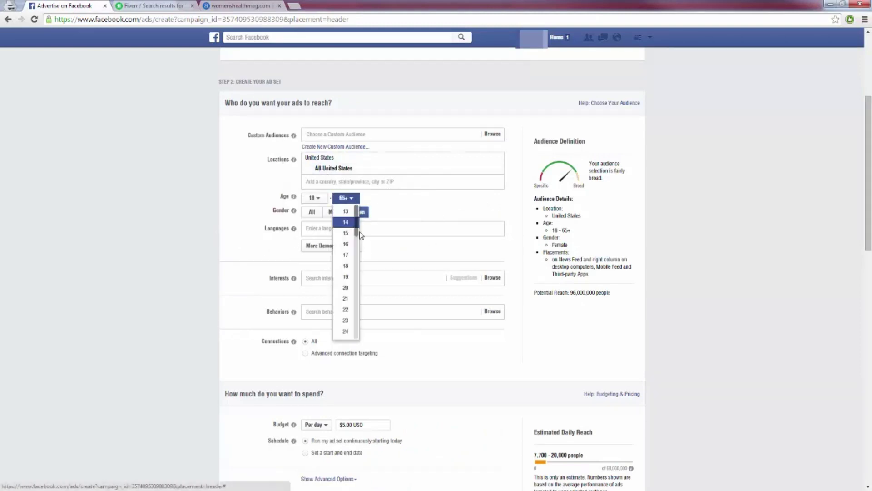
scroll(349, 255, "down", 8)
scroll(351, 273, "down", 1)
left_click(346, 298)
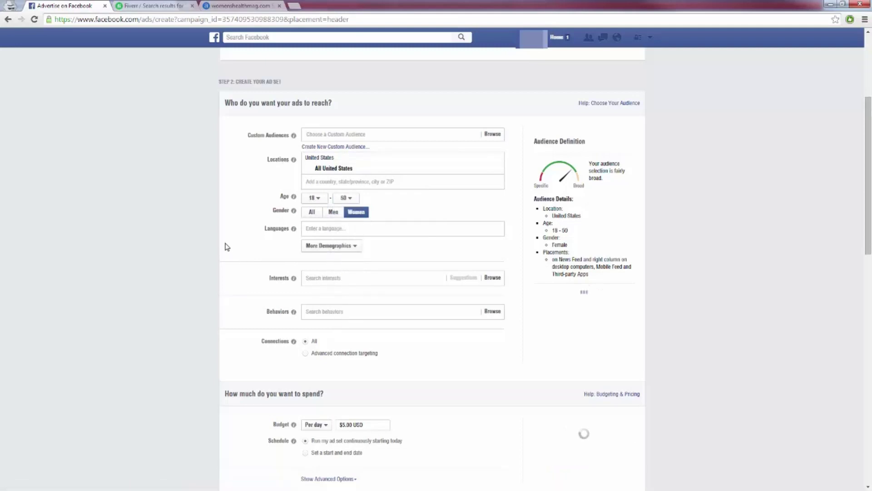
- Add Weight loss as an interest for the target audience
left_click(315, 278)
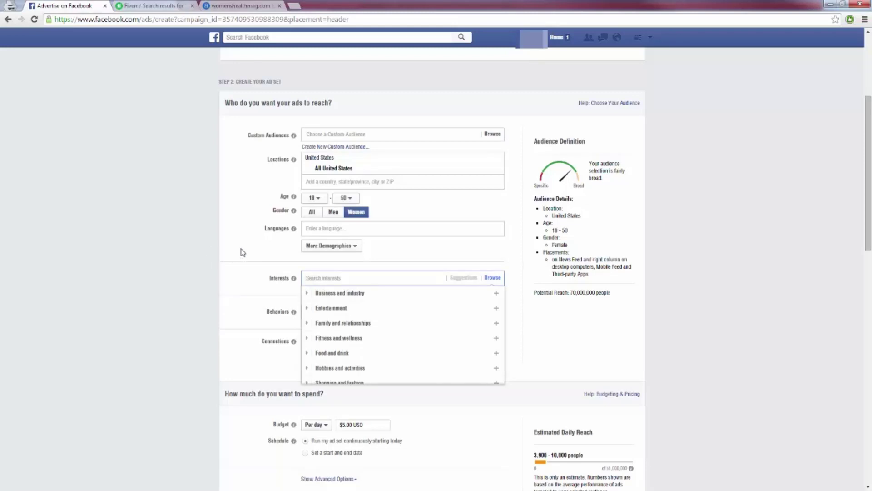
type("weight loss")
left_click(320, 294)
left_click(258, 296)
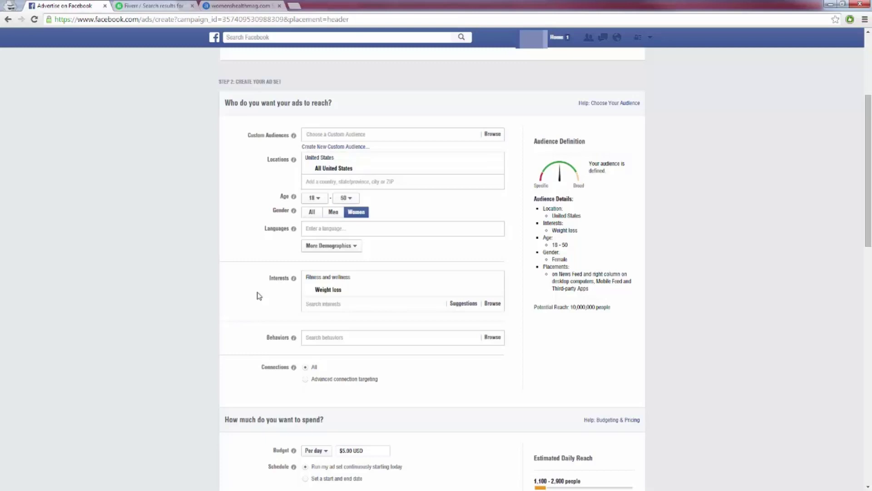
- Add the suggested interests Dieting and Physical exercise to the audience targeting
left_click(318, 305)
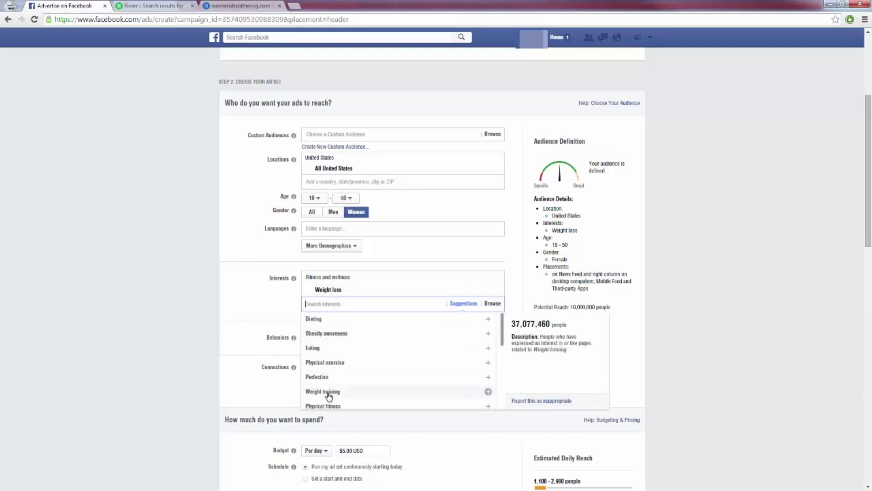
scroll(326, 326, "down", 1)
left_click(325, 322)
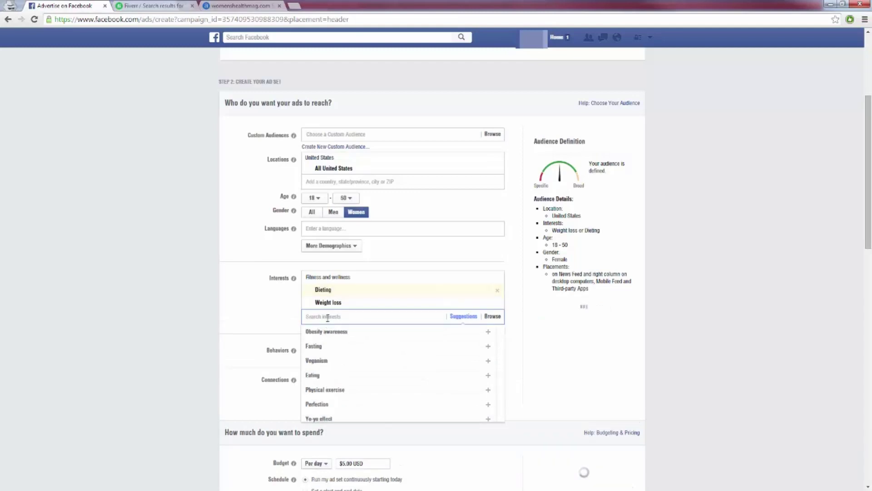
left_click(343, 389)
left_click(274, 336)
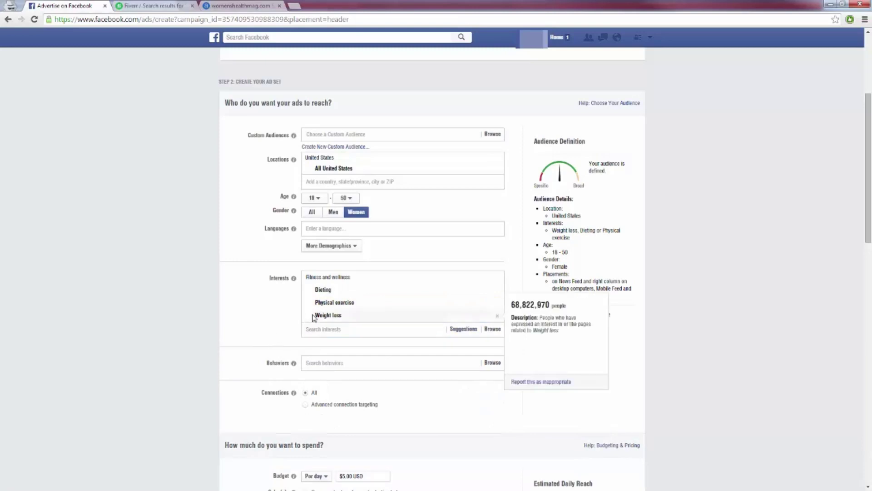
mouse_move(323, 298)
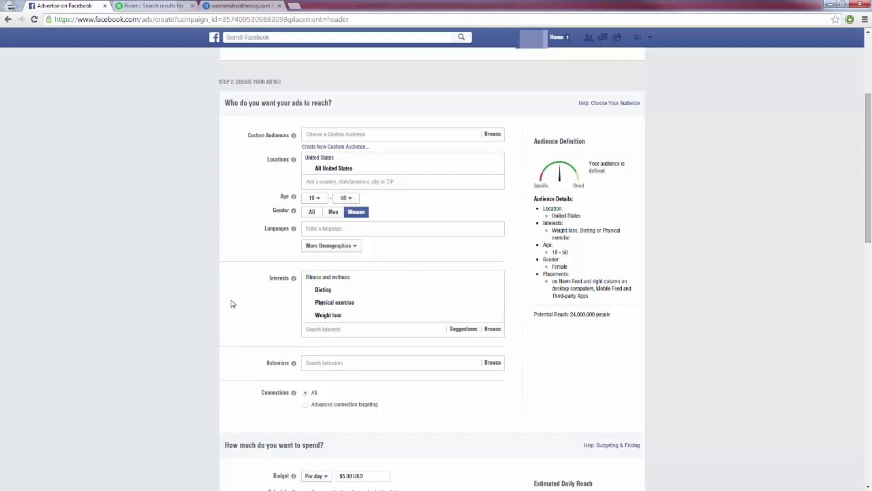
- Remove the placeholder picture from the ad's images
scroll(232, 303, "down", 4)
scroll(233, 304, "down", 1)
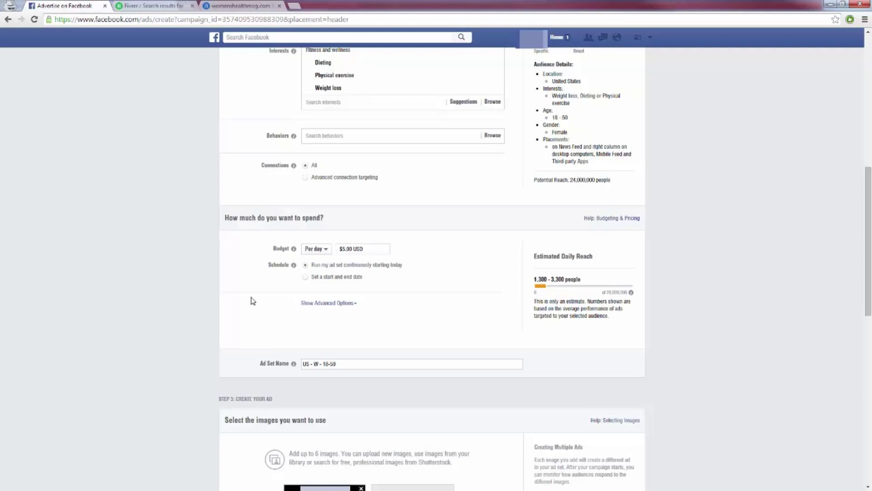
scroll(308, 320, "down", 4)
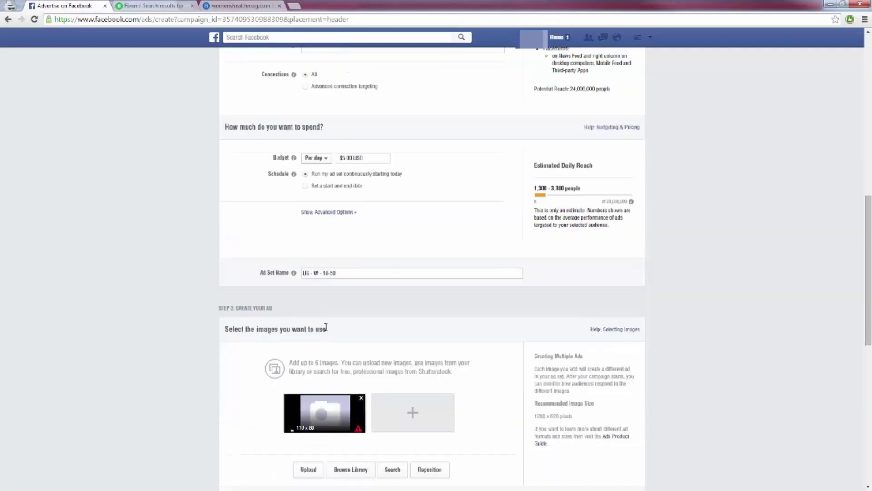
scroll(174, 324, "down", 2)
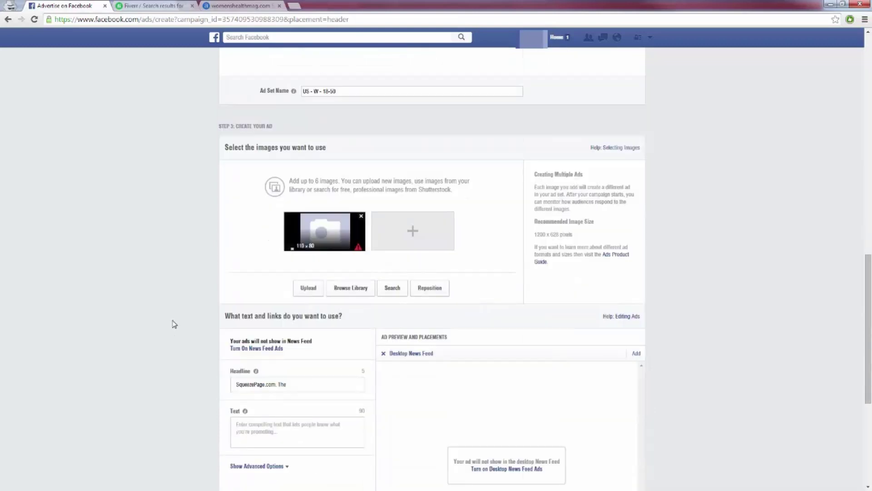
scroll(174, 323, "down", 1)
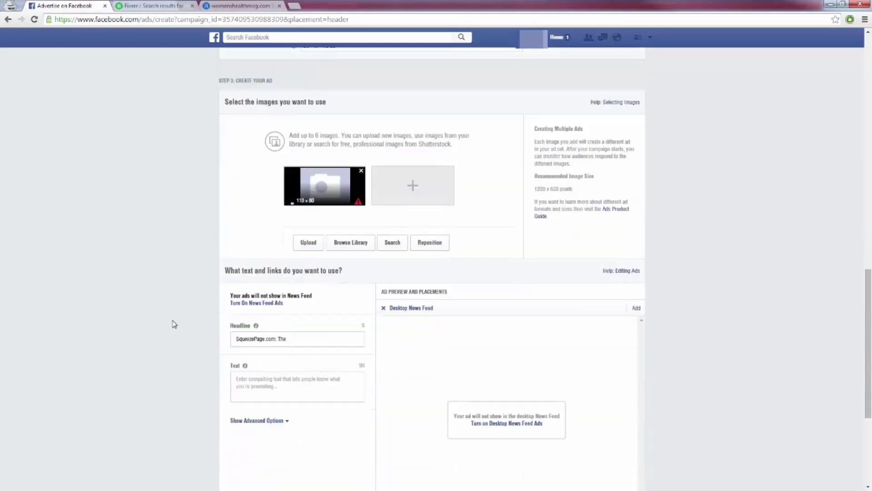
left_click(361, 172)
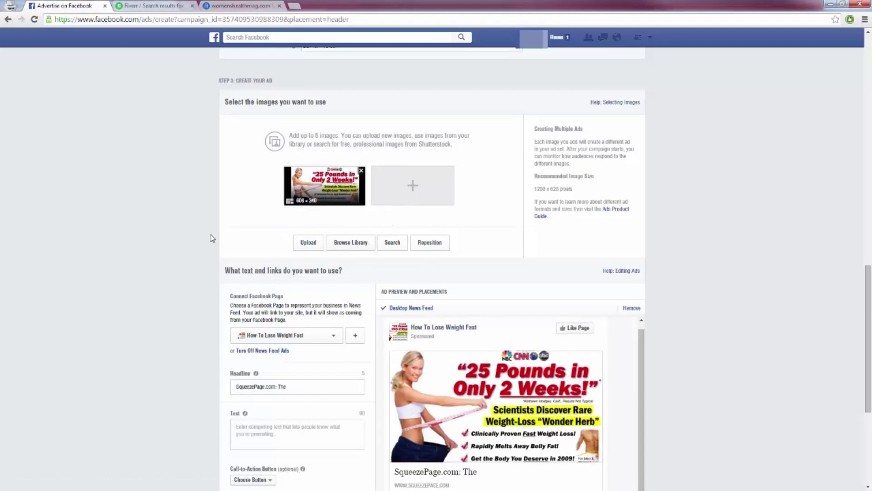
- Look through the available call-to-action button options for the ad without choosing one
scroll(200, 227, "down", 2)
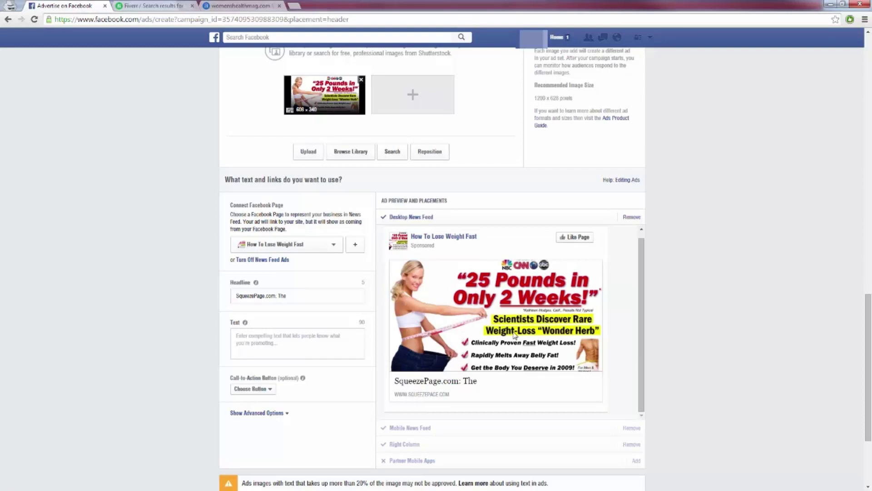
left_click(271, 390)
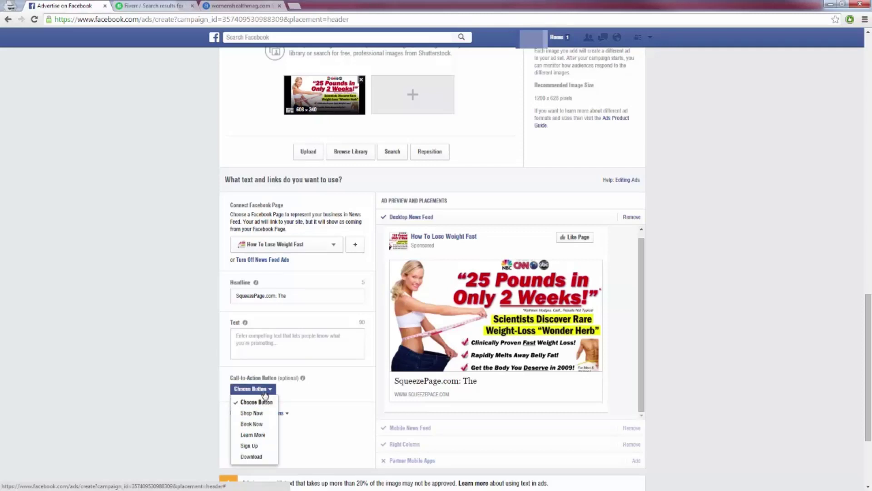
left_click(266, 393)
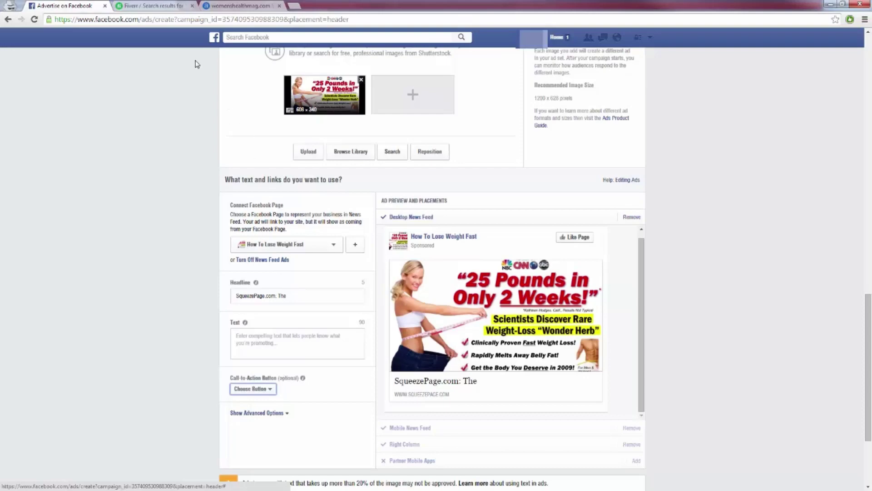
- Switch to Fiverr and browse the gigs found for 'facebook news feed ad'
left_click(161, 5)
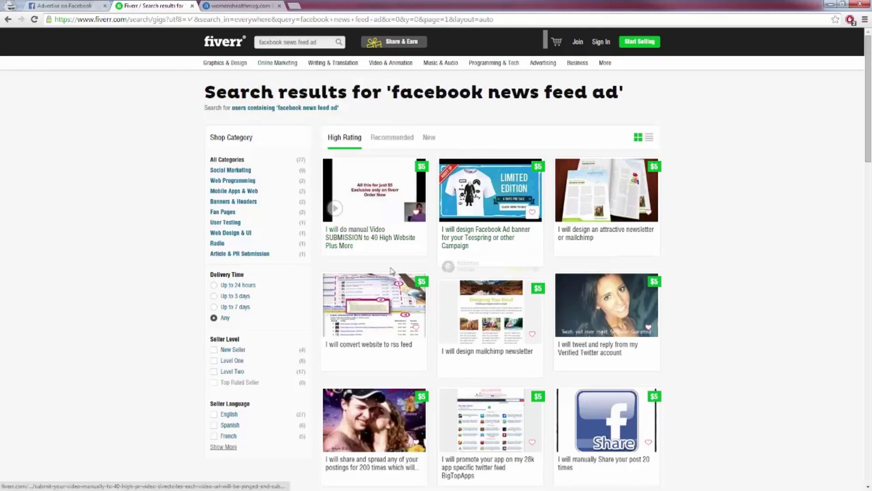
scroll(397, 234, "down", 7)
scroll(399, 293, "up", 7)
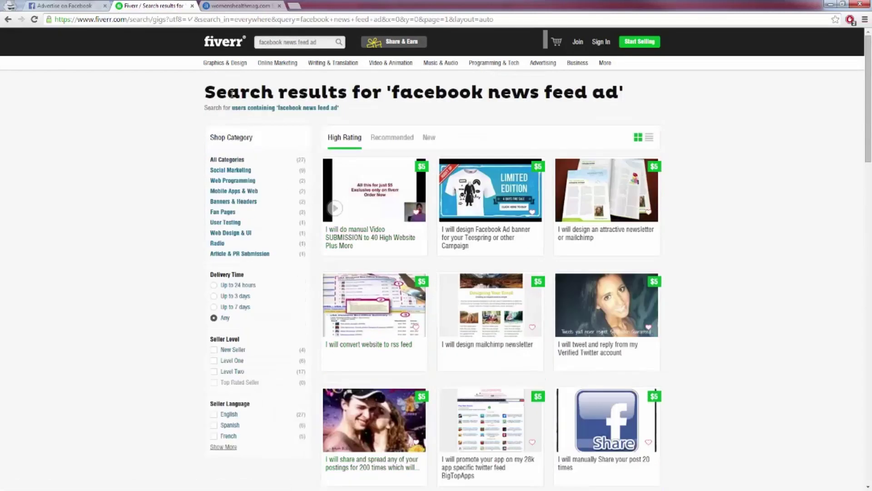
- Go back to the Facebook ad form and remove the Right Column placement from the ad
left_click(71, 6)
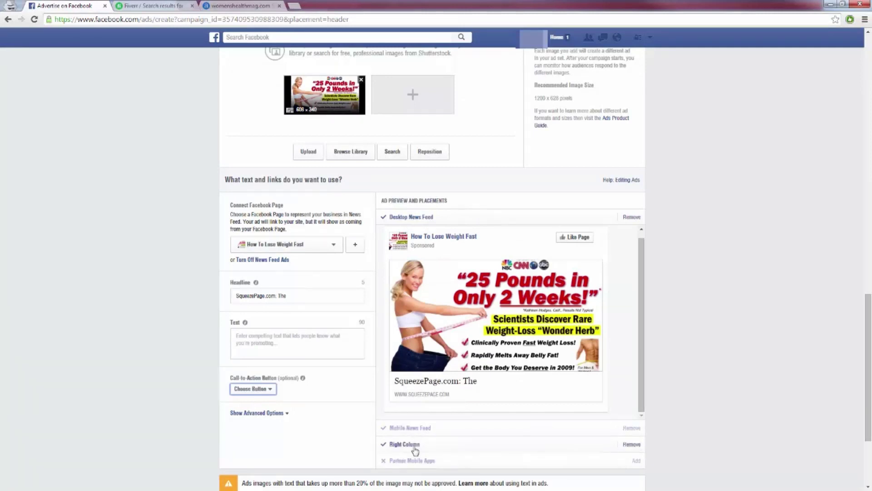
left_click(631, 444)
scroll(596, 472, "down", 1)
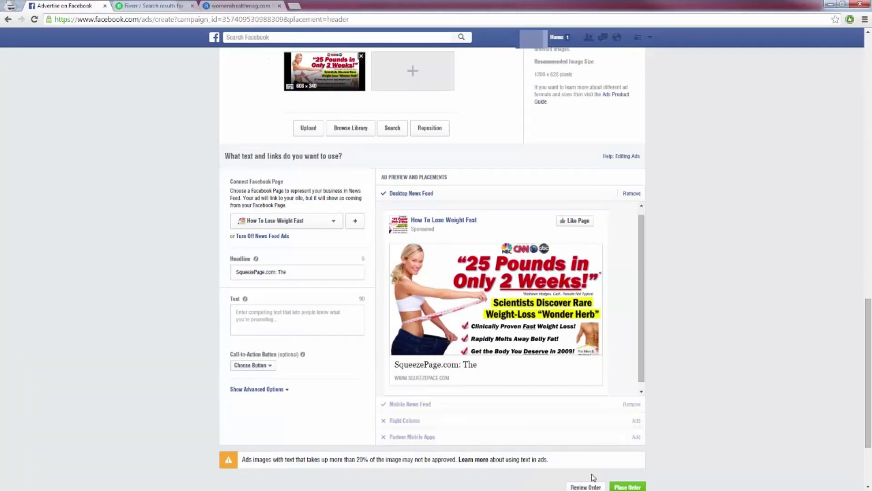
scroll(408, 414, "up", 1)
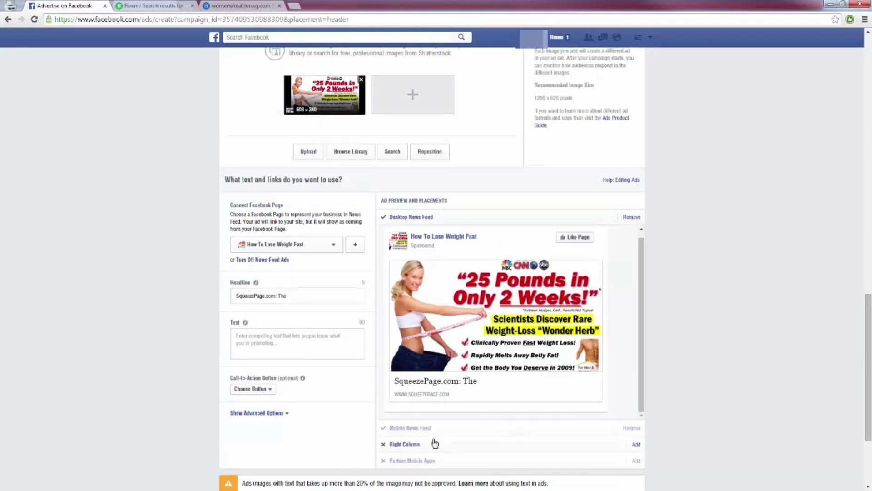
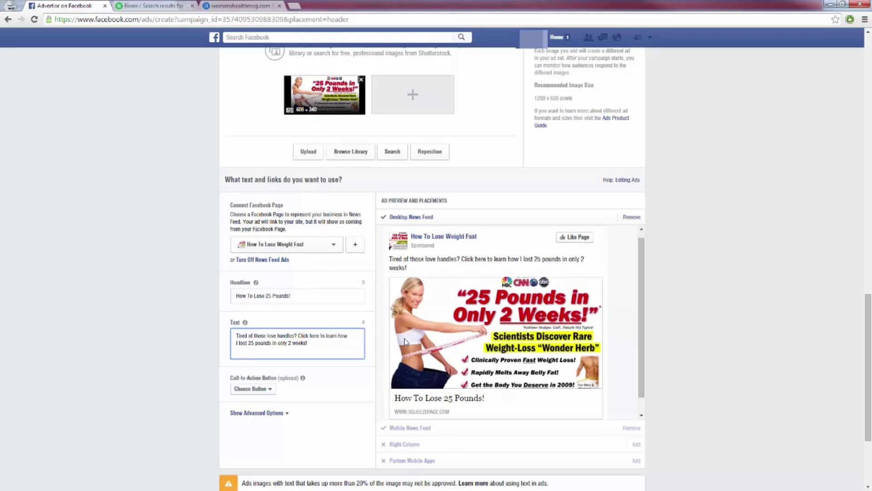
- Set the ad's call-to-action button to Download
scroll(502, 266, "up", 20)
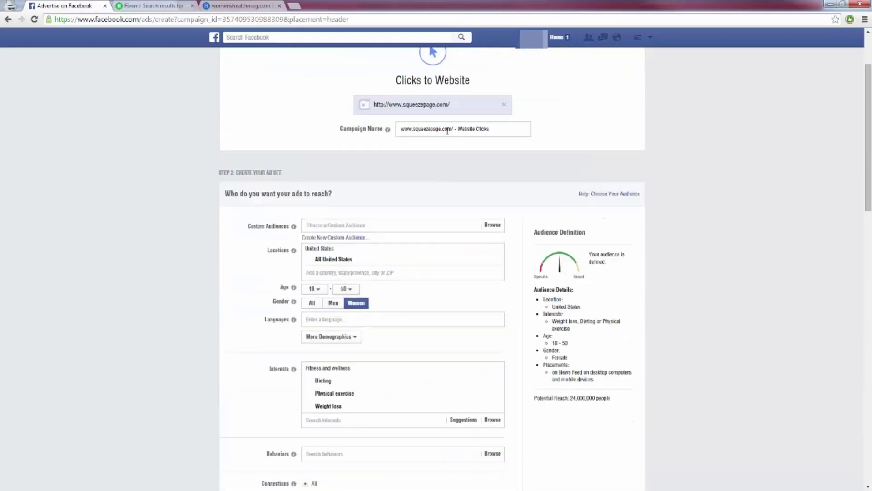
scroll(165, 316, "down", 20)
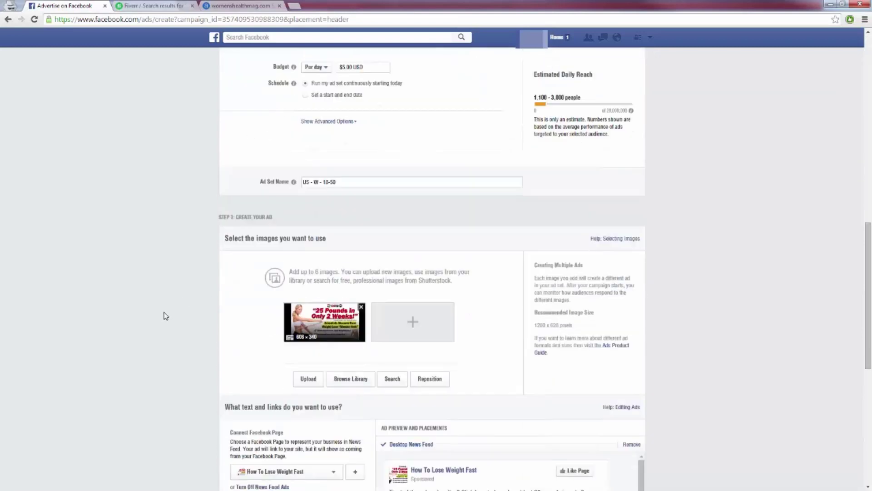
scroll(360, 354, "down", 2)
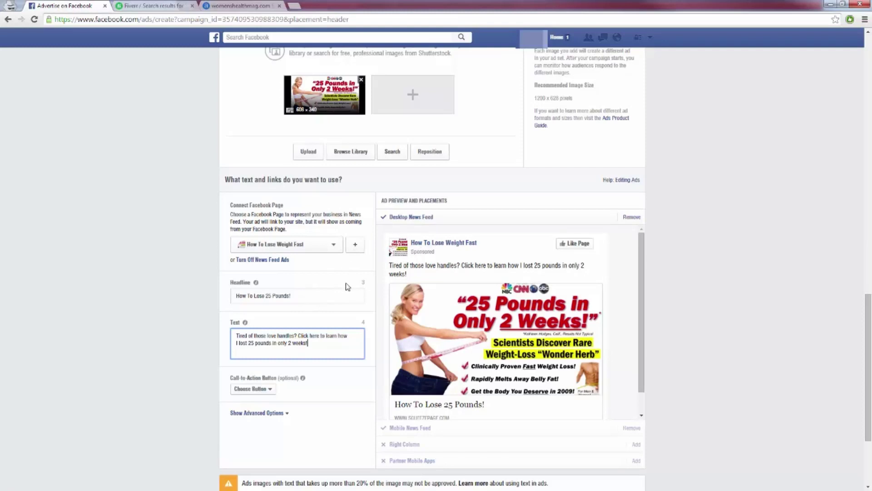
scroll(450, 311, "down", 1)
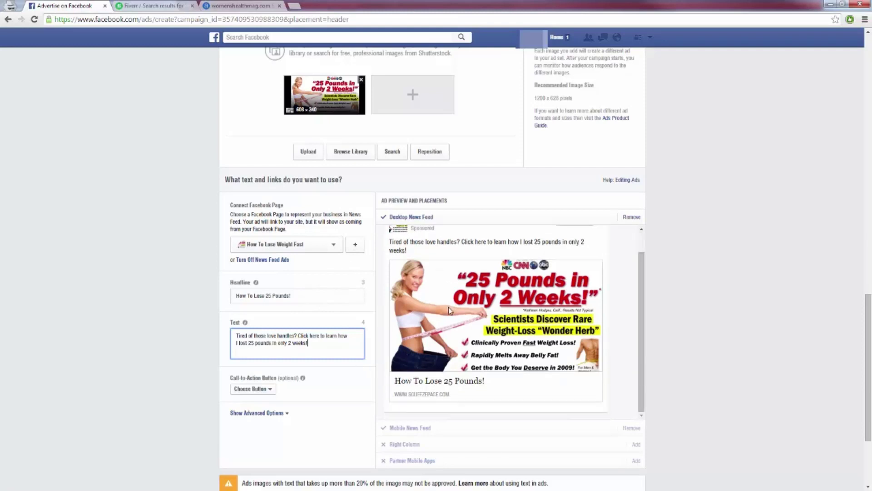
left_click(272, 389)
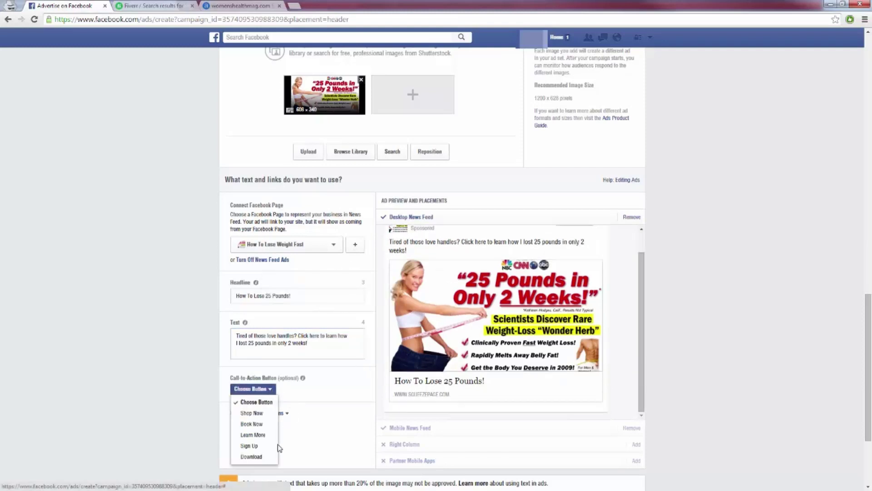
left_click(251, 456)
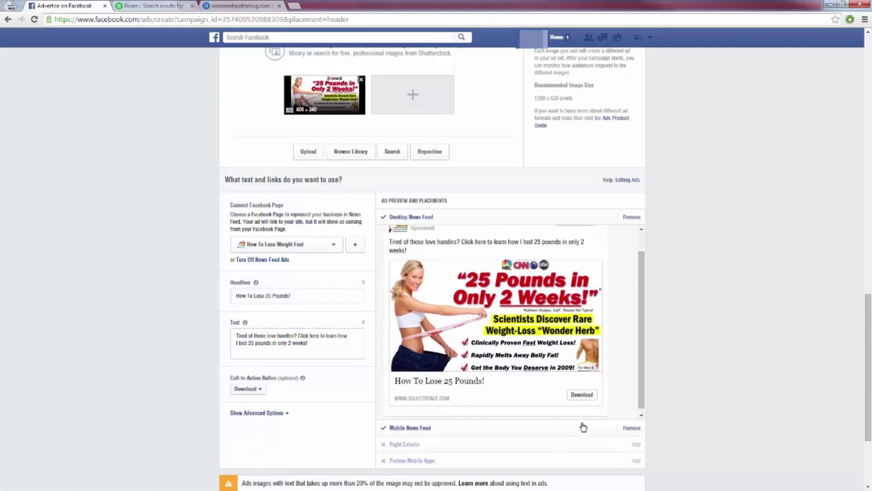
left_click(261, 392)
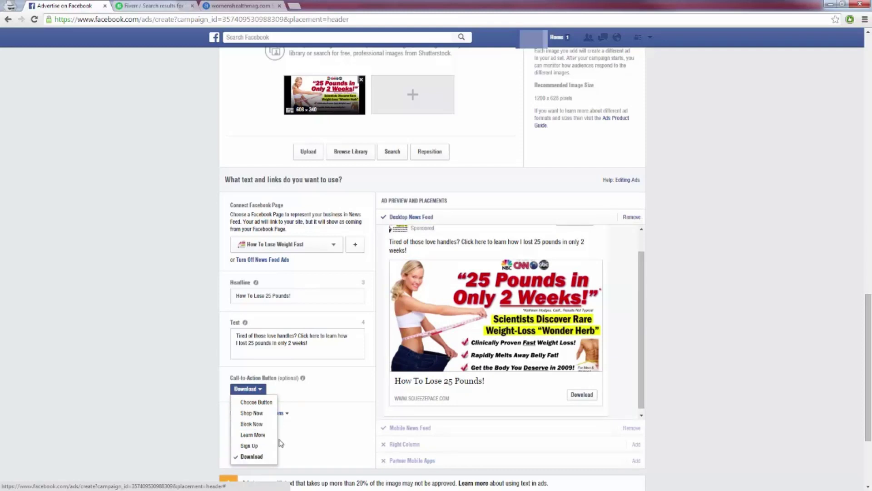
left_click(262, 391)
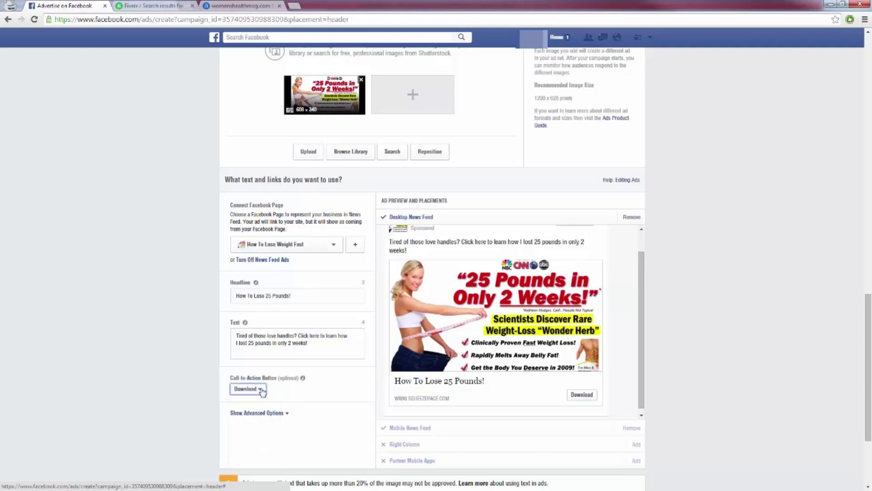
- Try the test text "rgrgg" as the News Feed Link Description in the advanced options, clear it and hide those options again
left_click(281, 414)
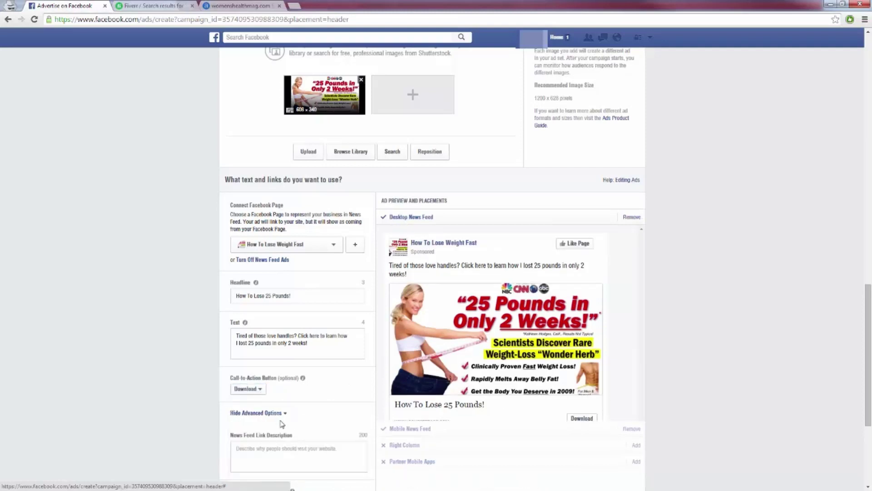
left_click(282, 414)
left_click(276, 414)
scroll(294, 431, "down", 1)
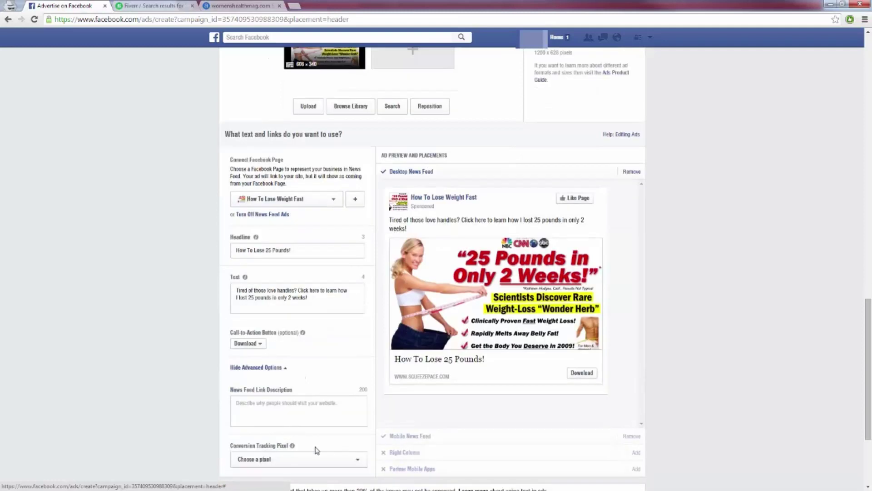
left_click(268, 403)
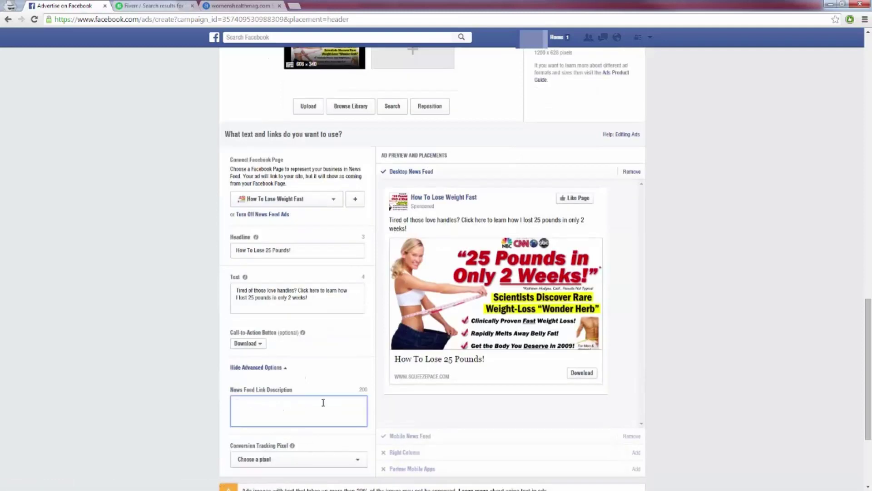
type("rgrgg")
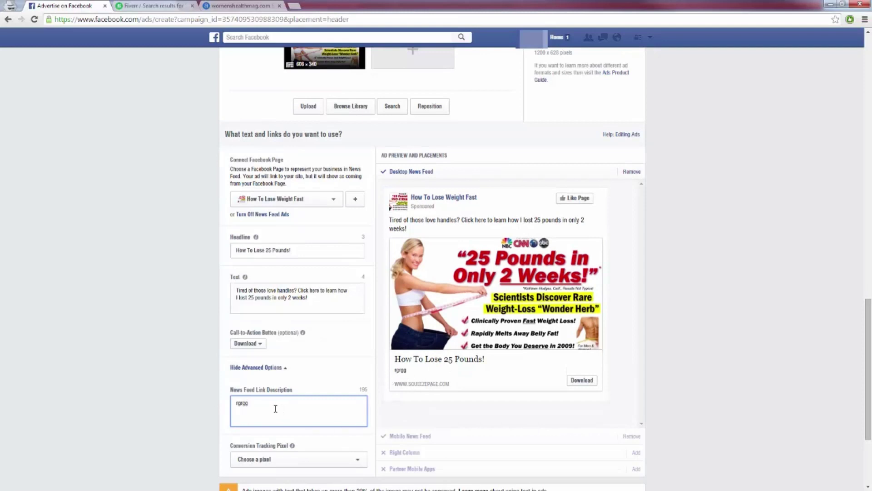
left_click_drag(275, 409, 235, 403)
key("BackSpace")
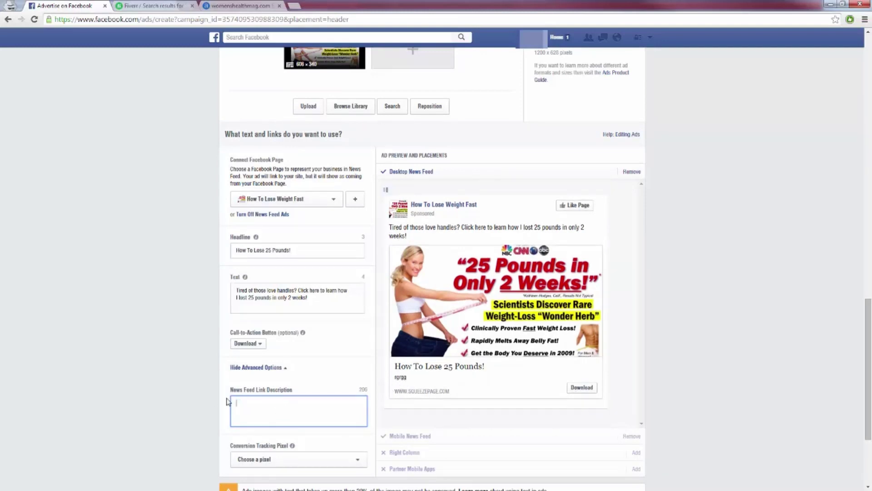
left_click(218, 405)
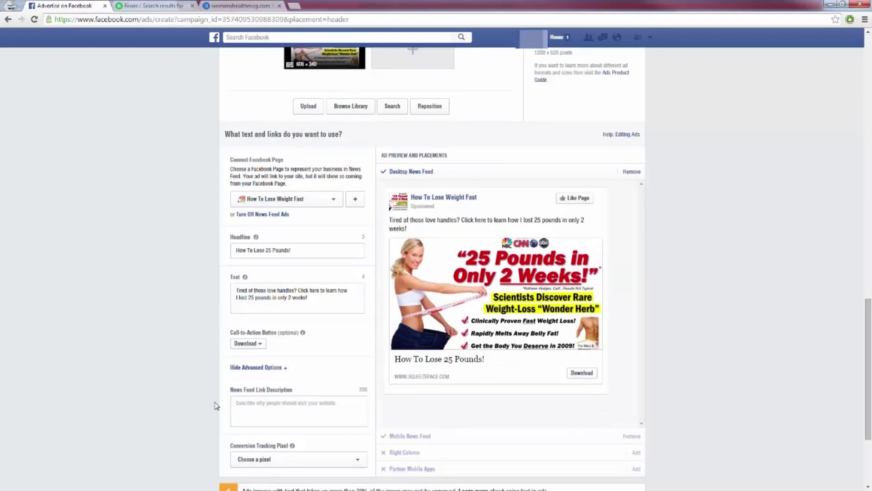
left_click(258, 370)
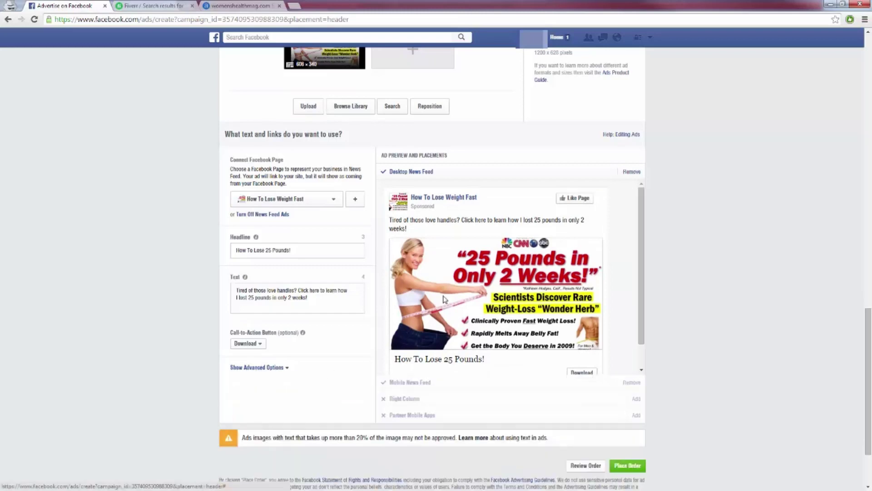
- Remove Dieting and Physical exercise from the audience interests, leaving only Weight loss
scroll(445, 274, "down", 3)
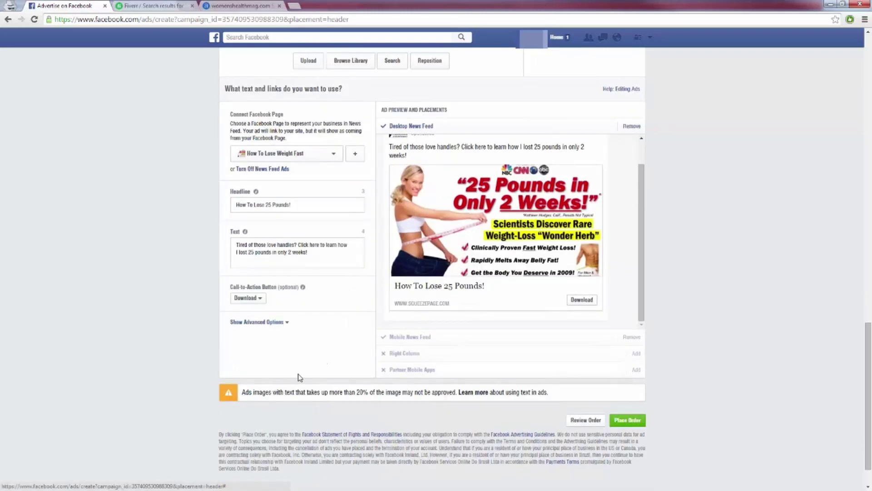
scroll(299, 375, "up", 3)
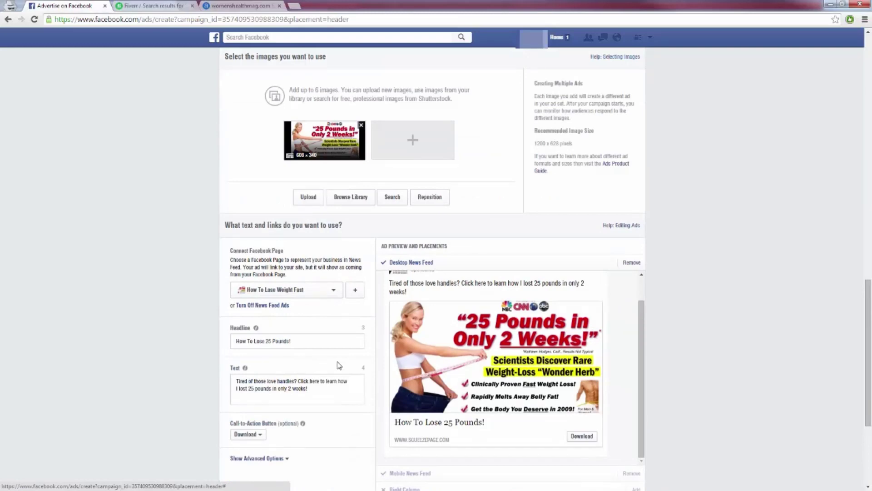
scroll(165, 352, "up", 5)
scroll(167, 352, "up", 6)
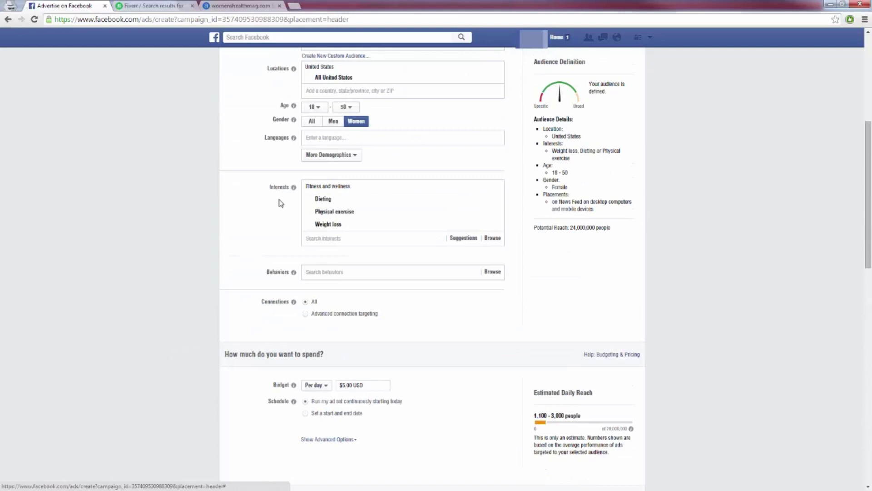
mouse_move(339, 212)
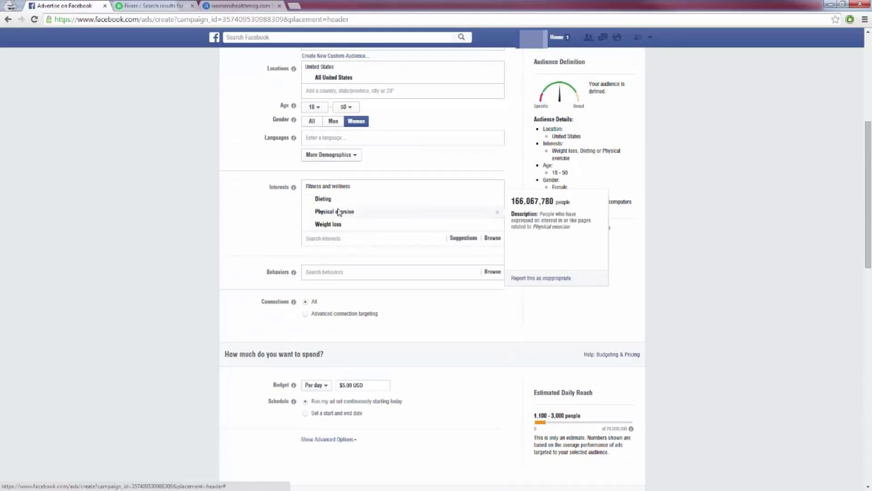
mouse_move(383, 225)
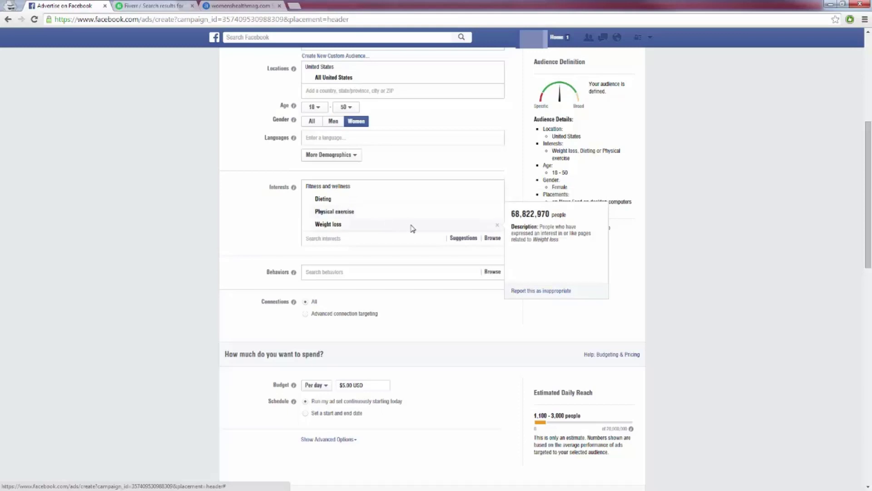
left_click(498, 201)
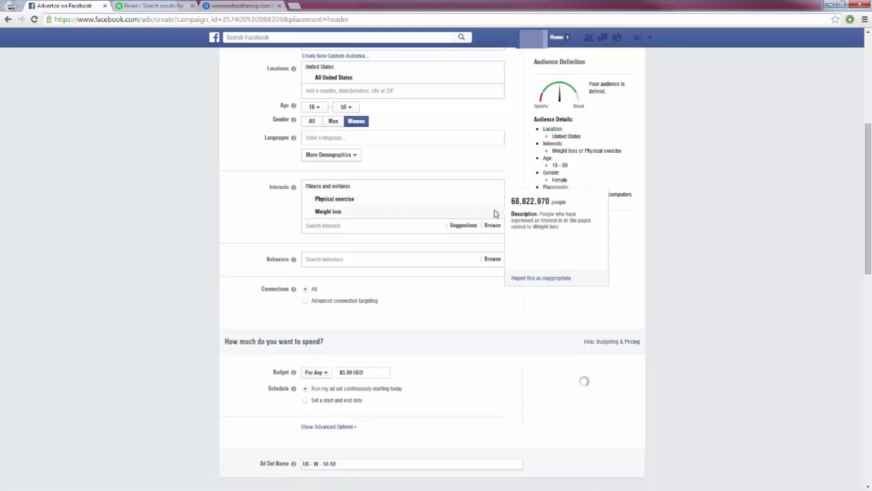
left_click(498, 200)
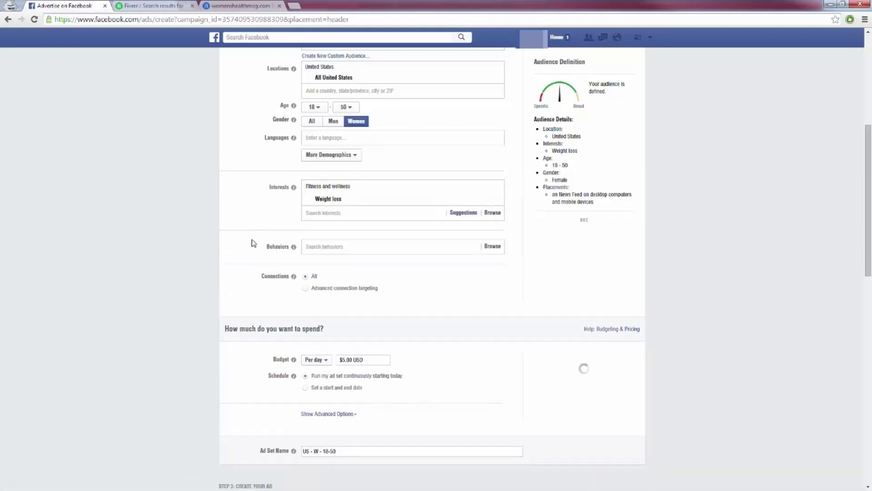
- Review the campaign, audience, budget and ad set name settings with the narrowed interest targeting
mouse_move(325, 203)
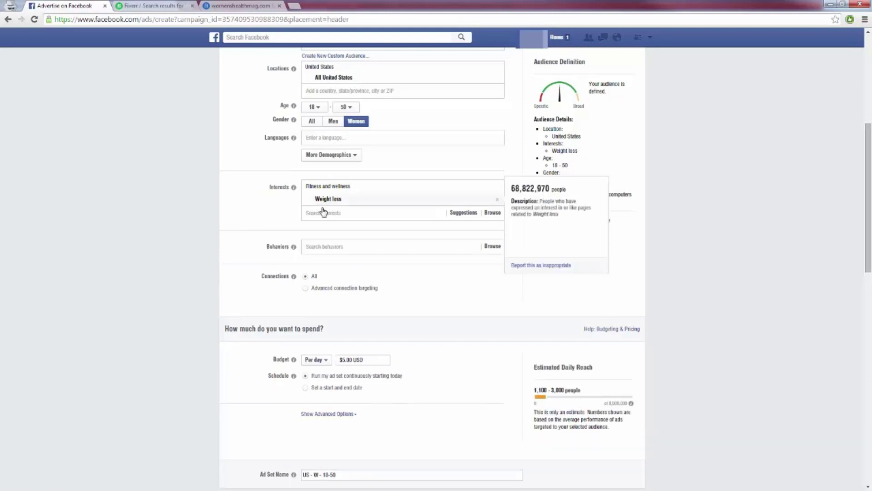
scroll(323, 207, "down", 9)
scroll(241, 288, "up", 10)
scroll(241, 293, "down", 2)
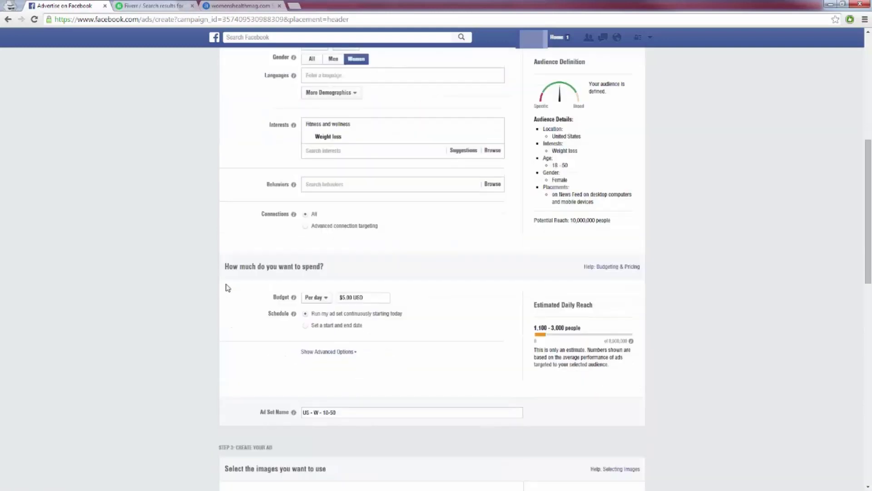
scroll(217, 288, "up", 1)
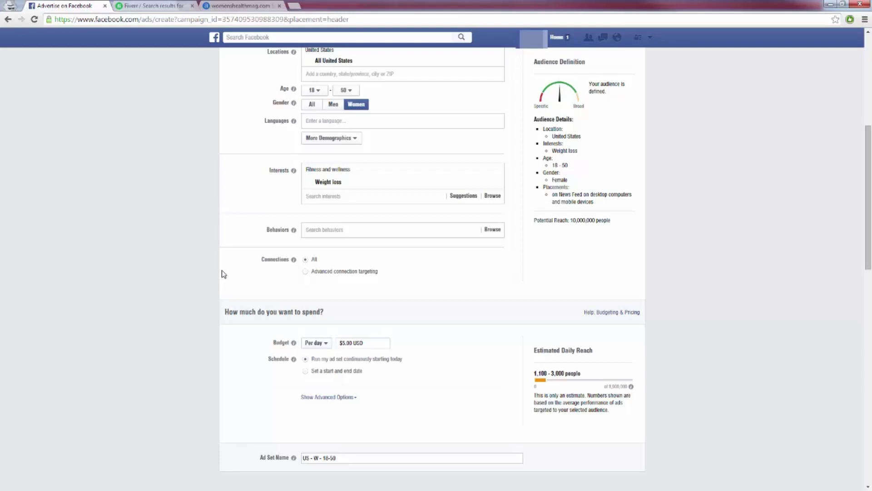
scroll(221, 288, "up", 3)
scroll(221, 288, "up", 2)
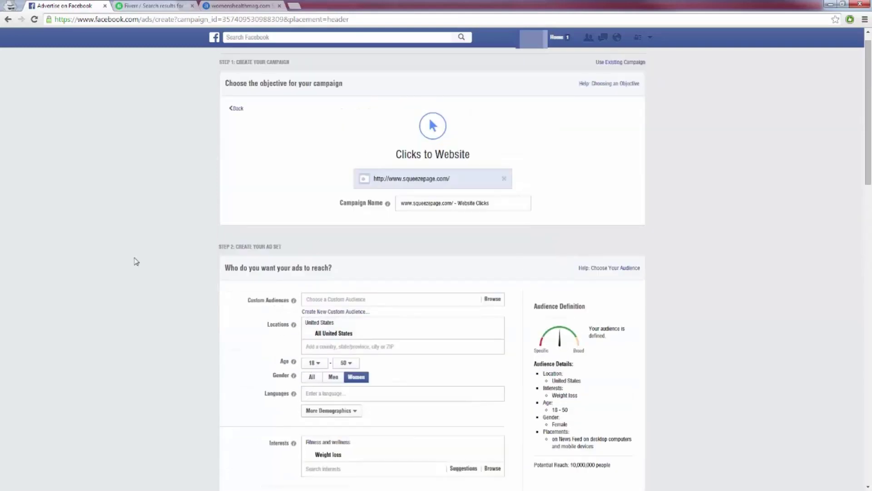
scroll(137, 259, "down", 4)
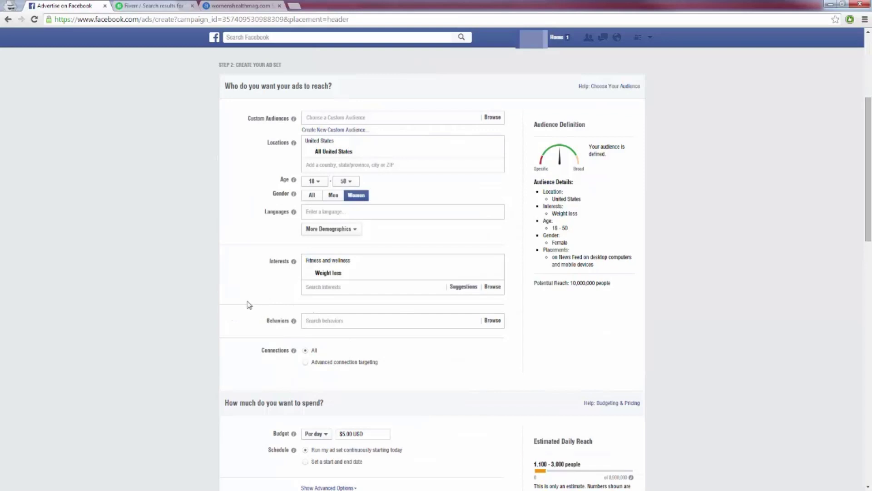
scroll(234, 313, "down", 1)
- Replace the Weight loss interest with Dieting in the audience targeting
mouse_move(380, 232)
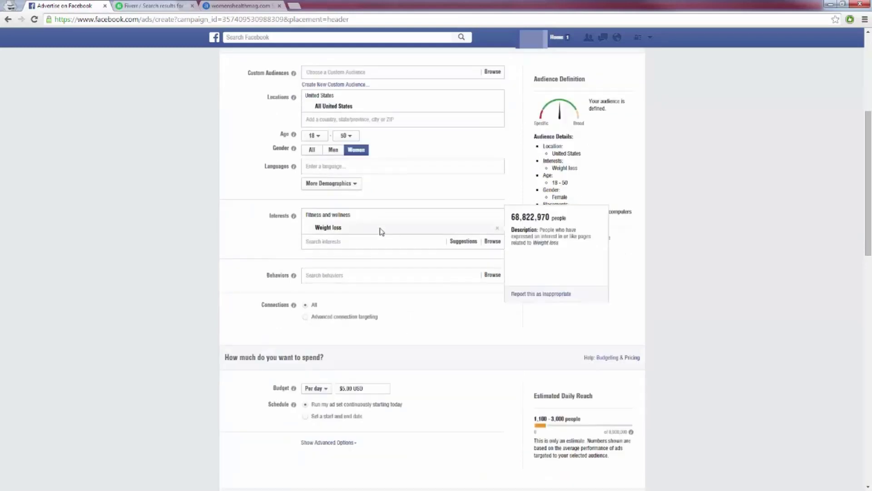
left_click(500, 231)
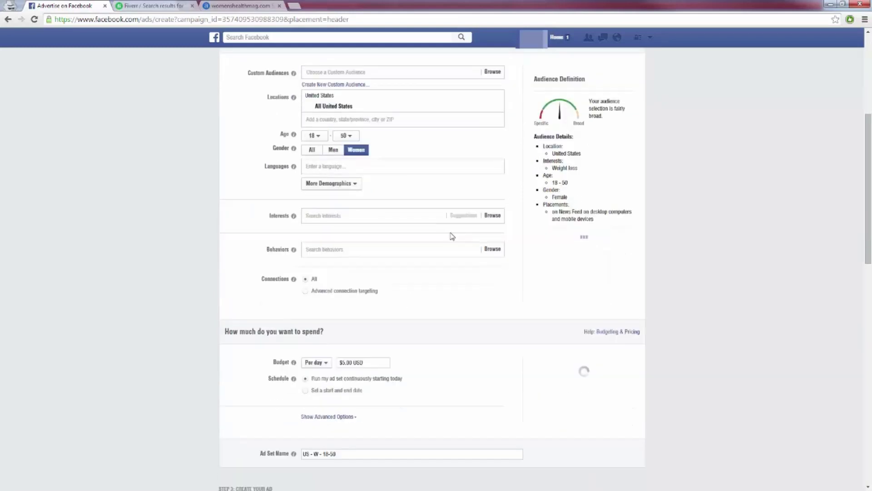
left_click(347, 217)
type("dietin")
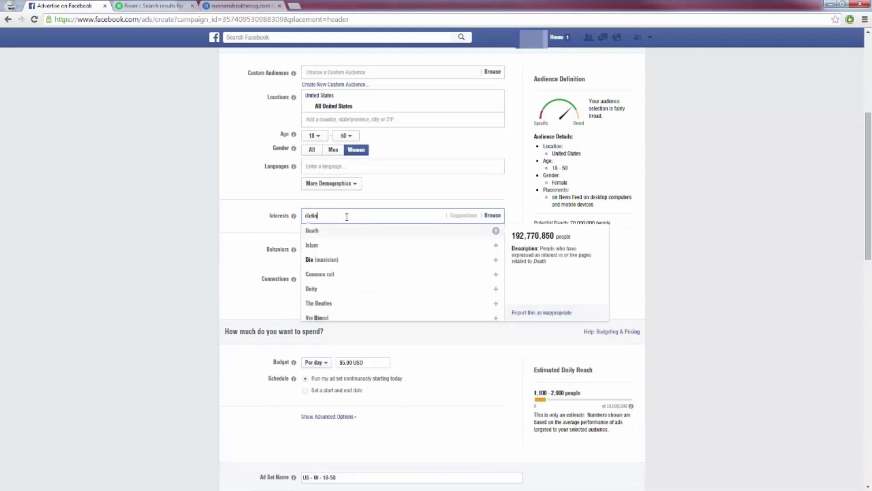
left_click(384, 233)
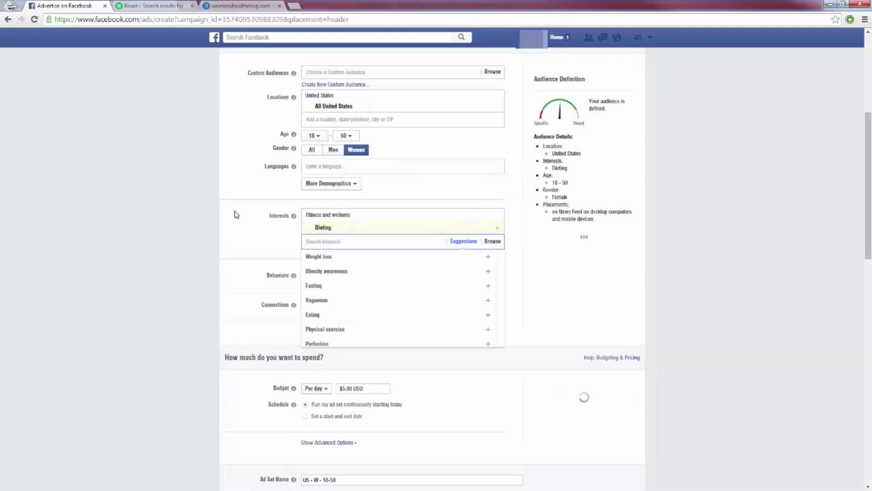
left_click(244, 227)
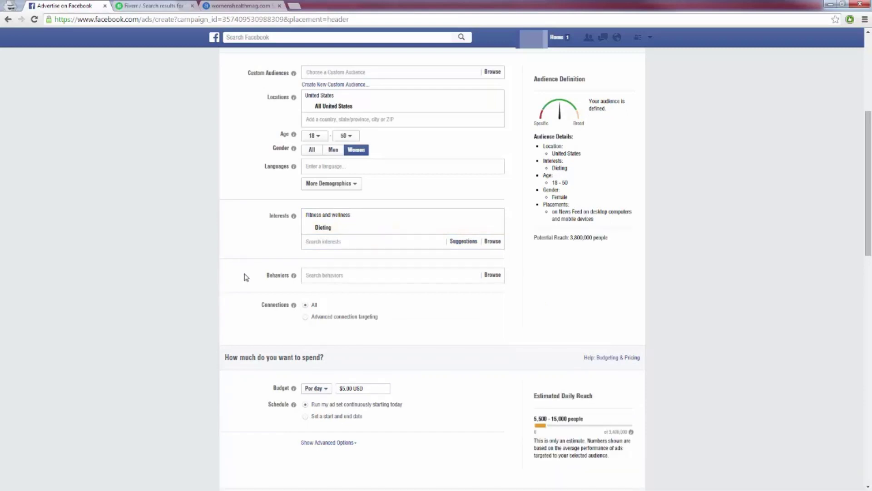
mouse_move(342, 233)
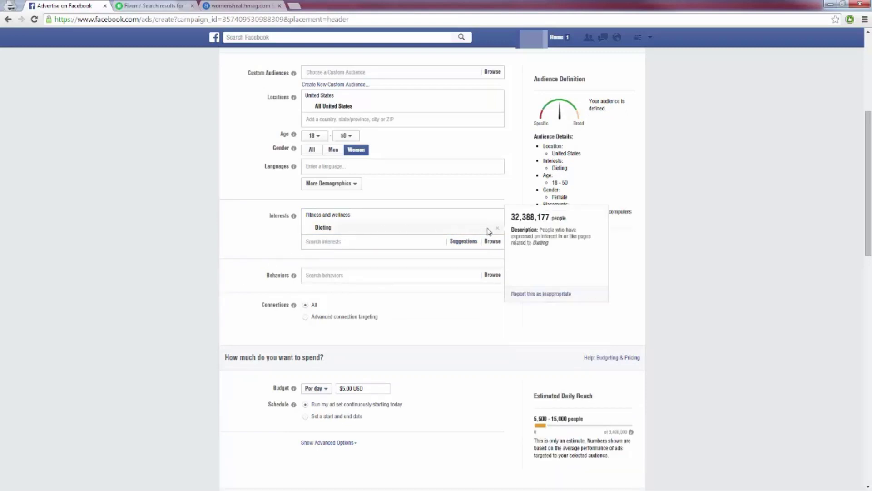
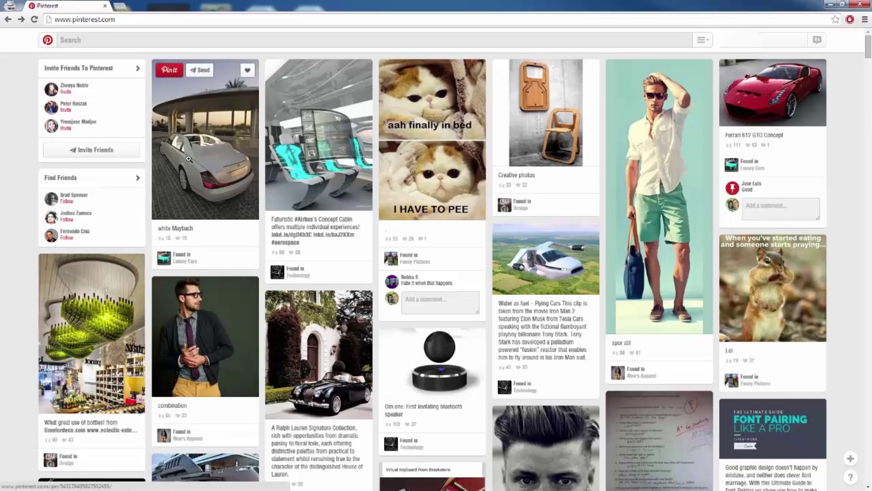
- Browse the mixed pins in the Pinterest home feed
scroll(797, 124, "down", 7)
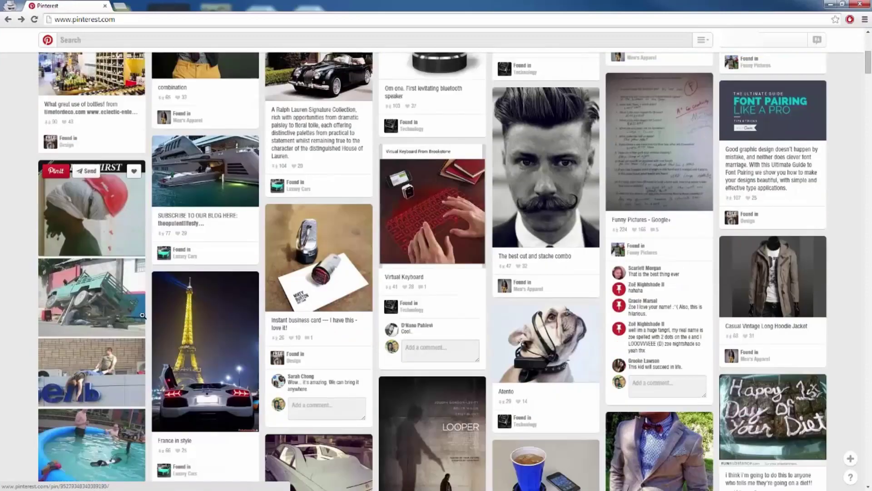
scroll(142, 314, "up", 7)
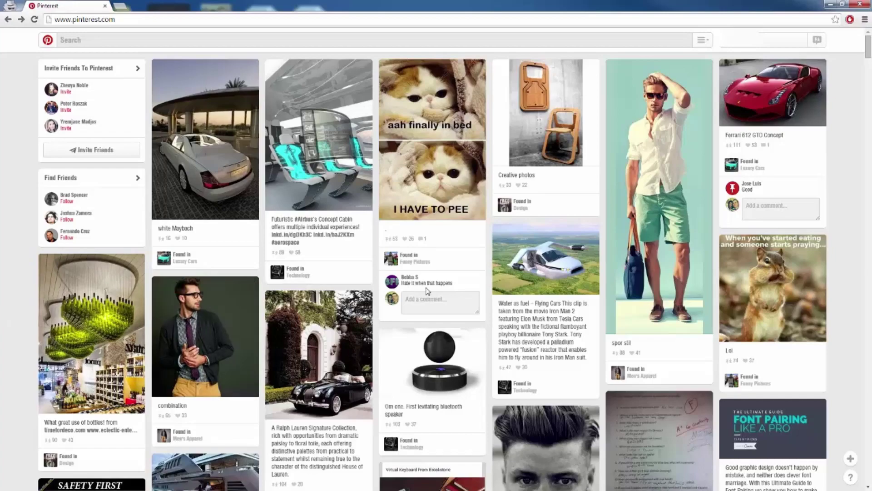
scroll(420, 291, "down", 3)
scroll(404, 272, "down", 1)
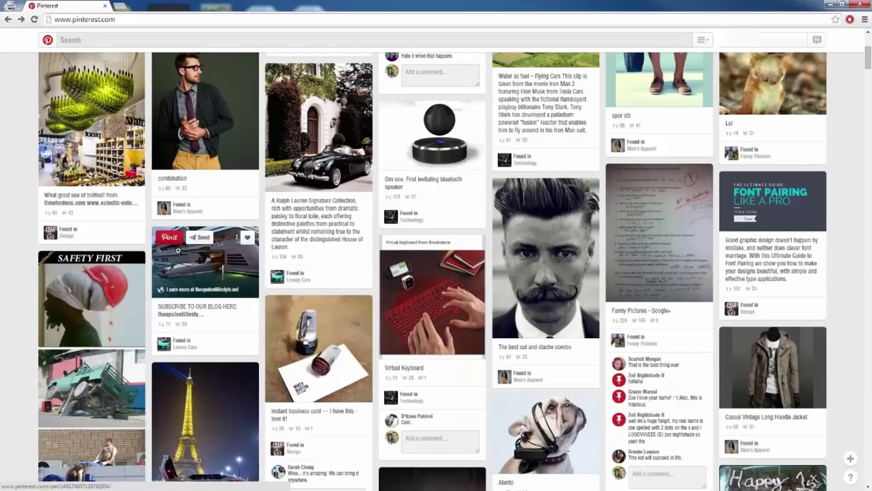
scroll(177, 246, "up", 5)
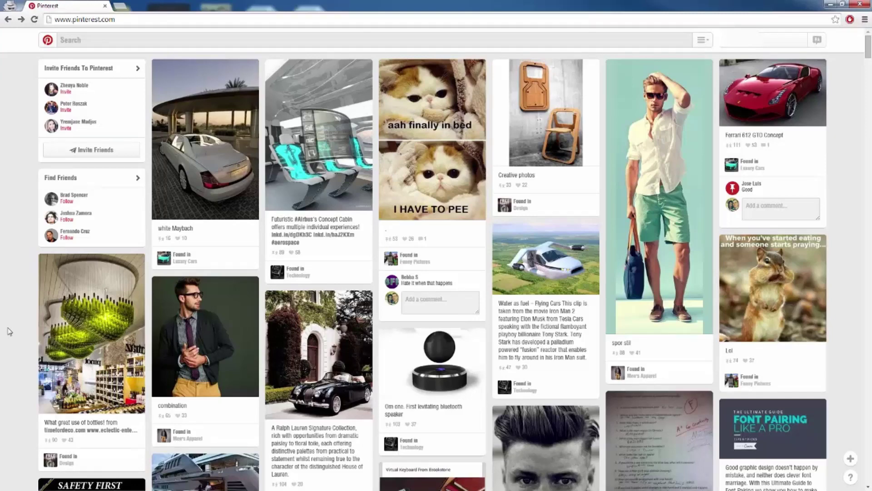
- Open the Luxury Cars topic from the white Maybach pin and examine its recent pins
left_click(185, 263)
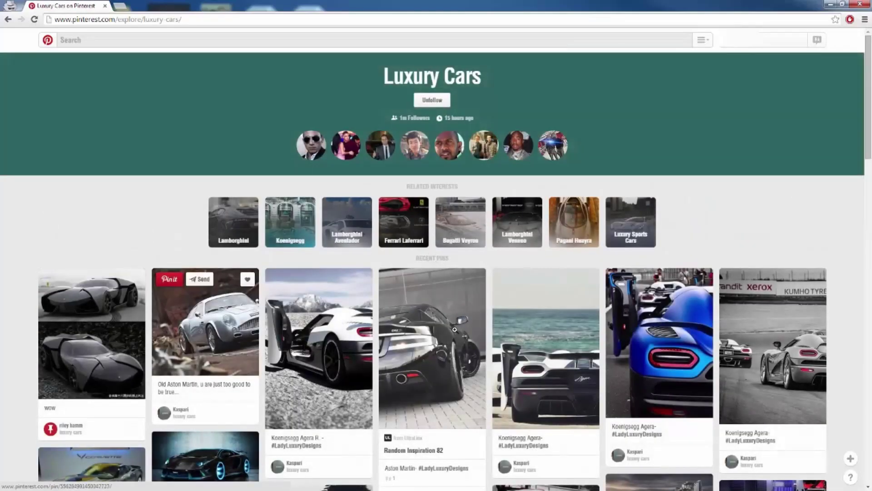
scroll(91, 272, "down", 3)
scroll(207, 319, "up", 3)
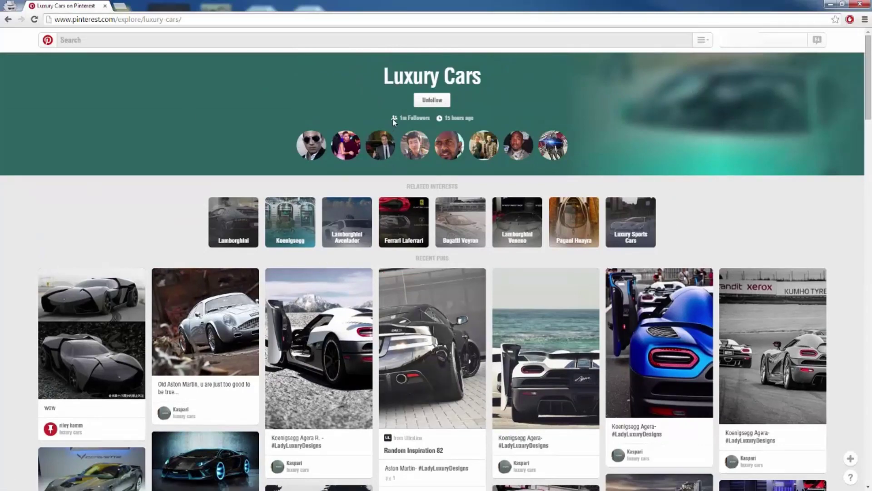
scroll(113, 195, "down", 2)
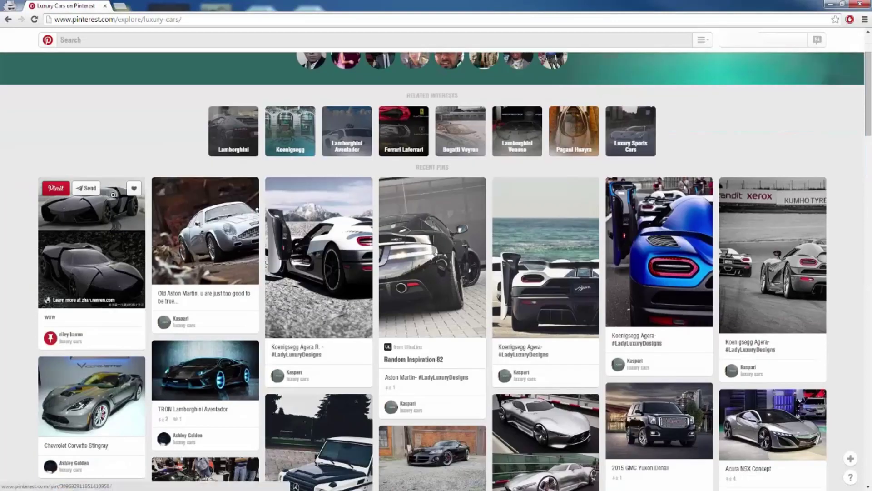
scroll(113, 195, "down", 2)
scroll(136, 202, "down", 1)
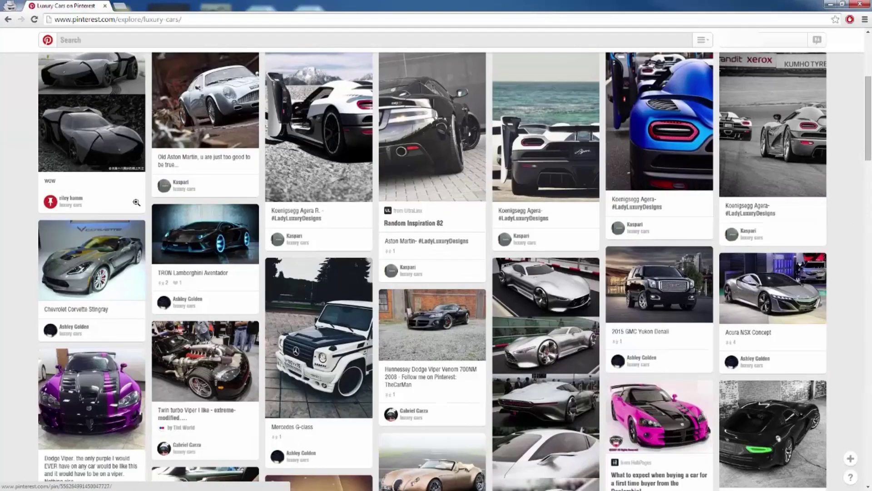
scroll(136, 202, "down", 2)
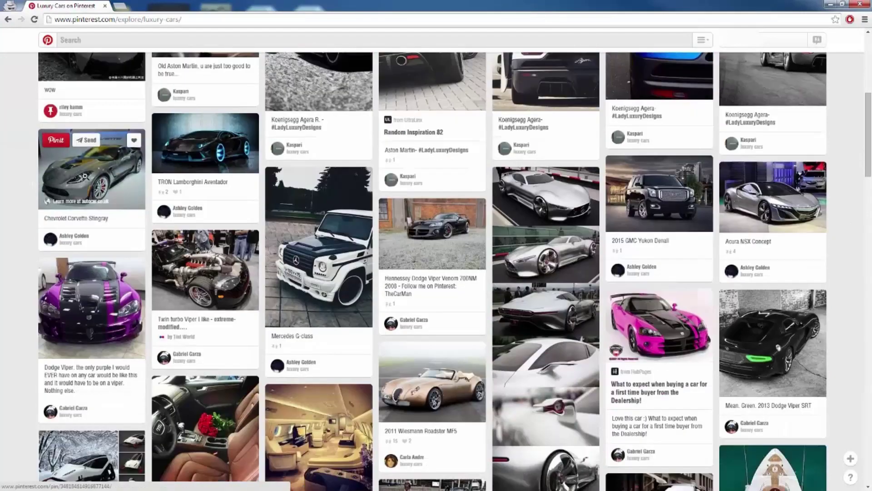
scroll(793, 248, "down", 1)
scroll(27, 230, "down", 2)
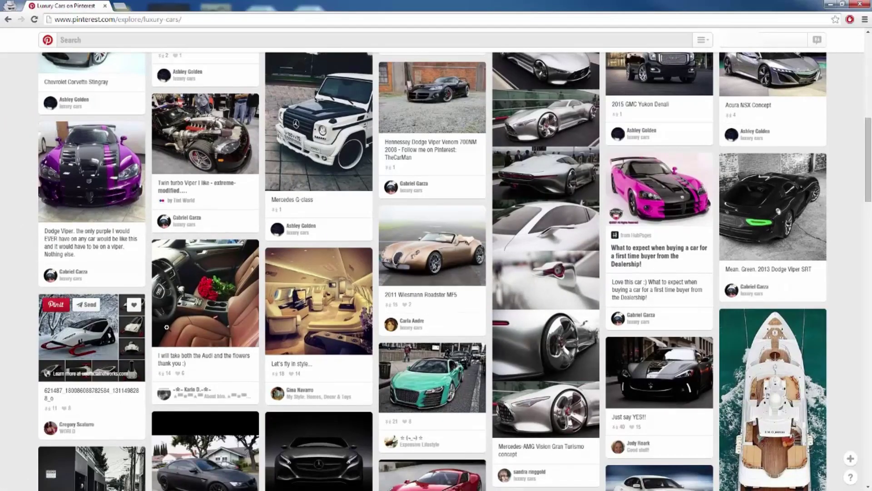
scroll(126, 309, "up", 2)
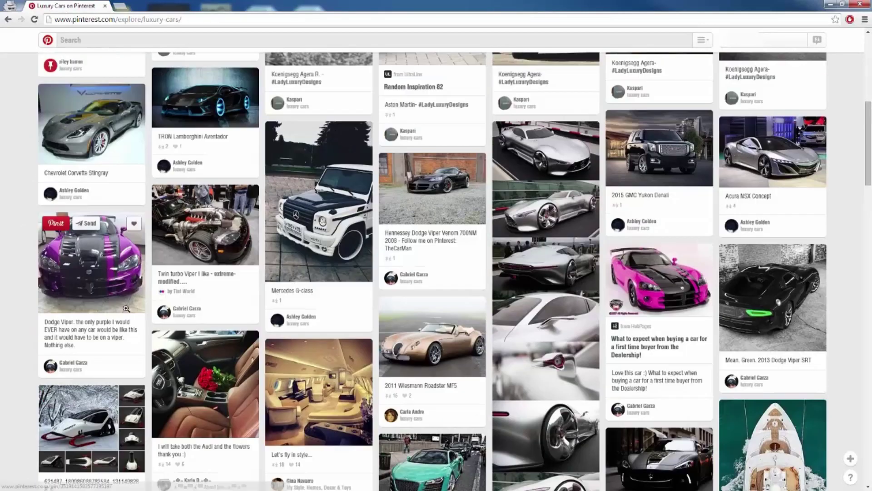
- View the "Let's fly in style..." jet interior pin and follow it to jetradar.com to examine the linked site
left_click(305, 398)
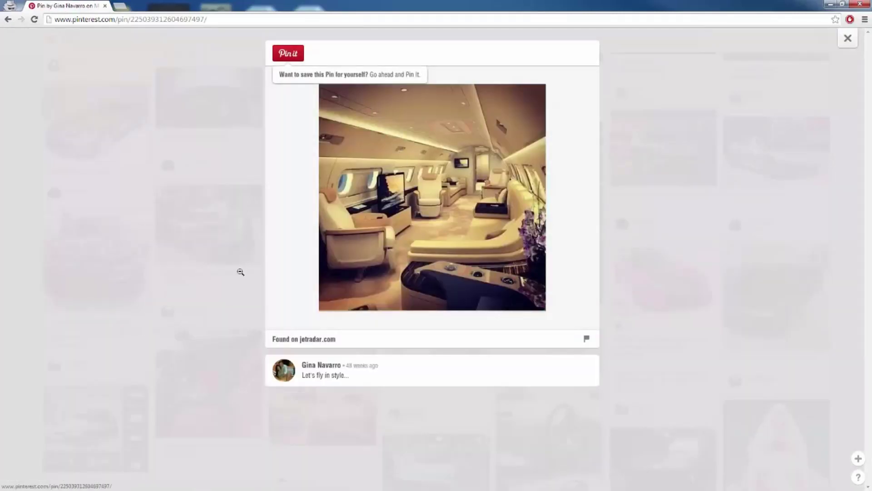
left_click(402, 193)
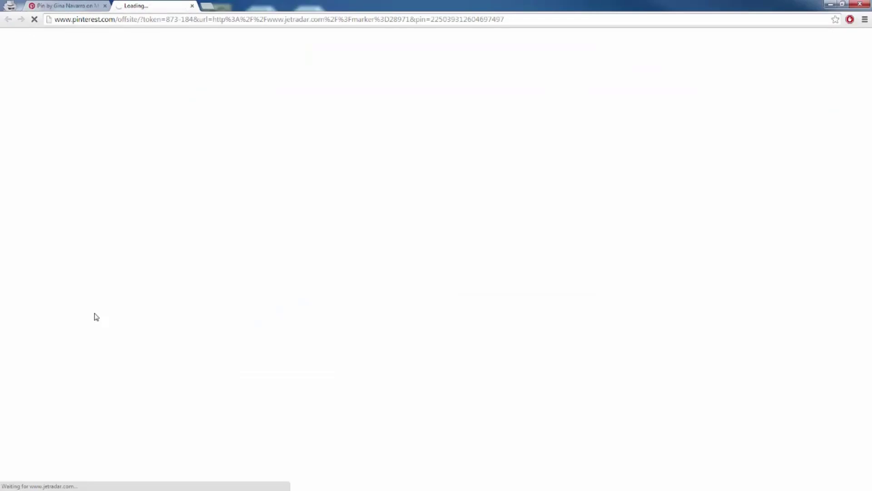
scroll(172, 327, "down", 5)
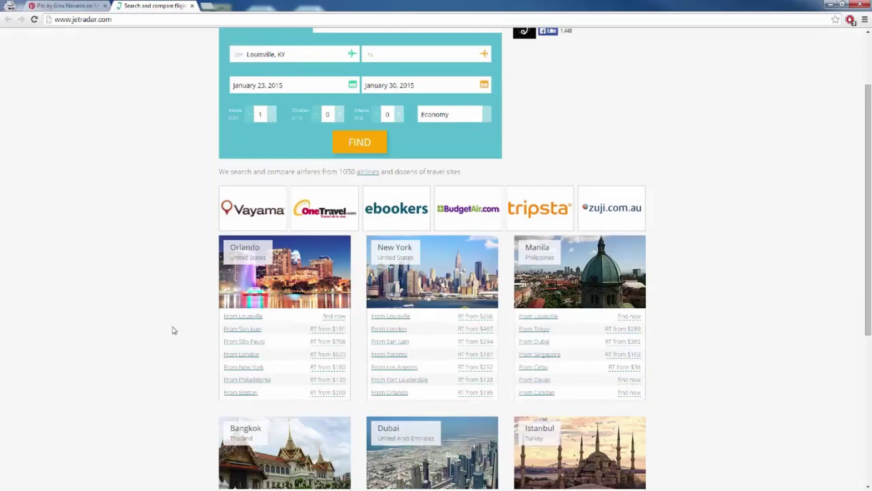
scroll(173, 331, "up", 6)
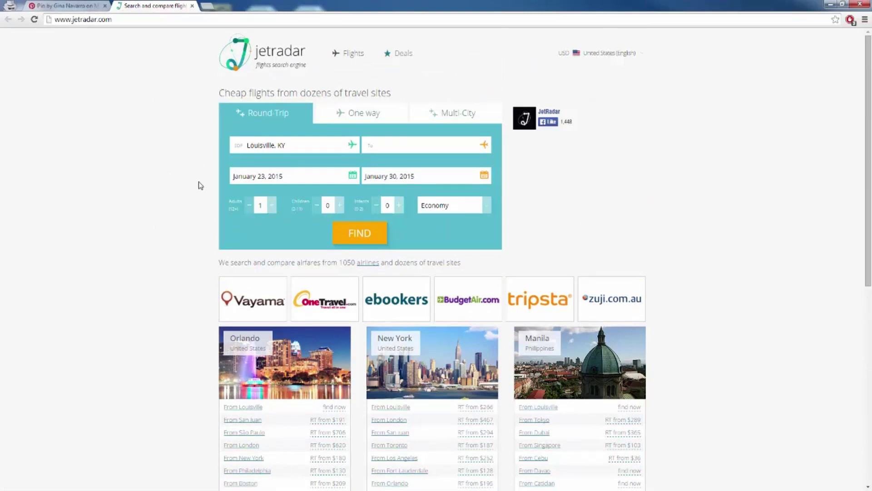
- Compare the jet interior pin with its linked jetradar.com page and close the pin to return to the Luxury Cars topic
left_click(83, 6)
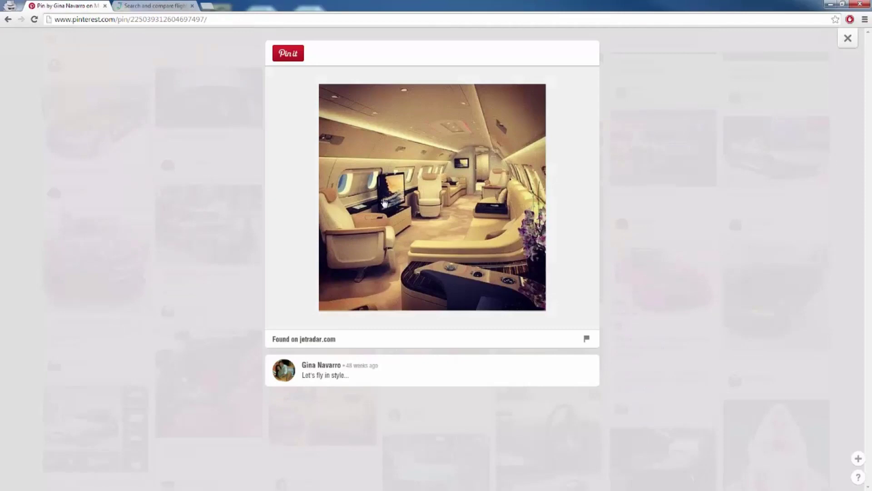
left_click(148, 5)
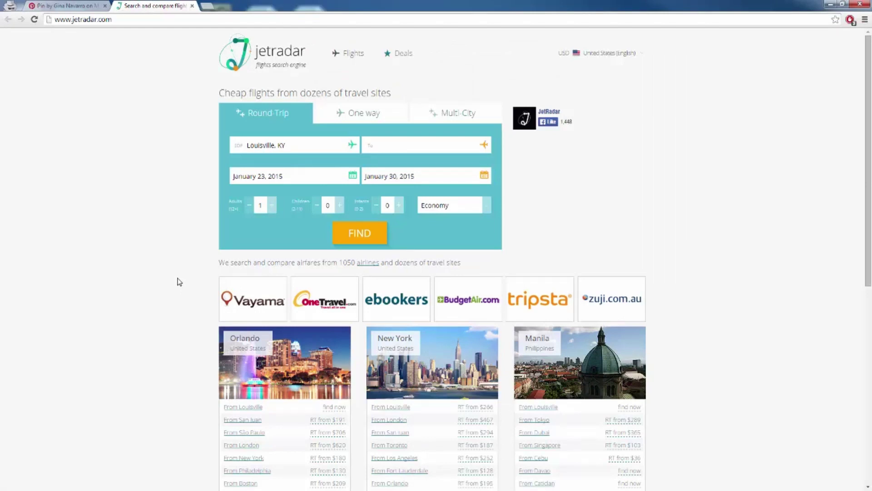
left_click(59, 5)
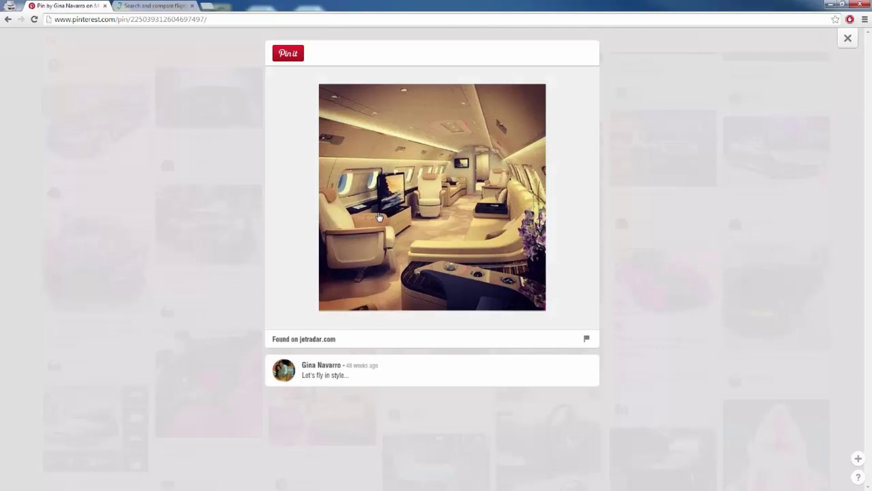
left_click(30, 285)
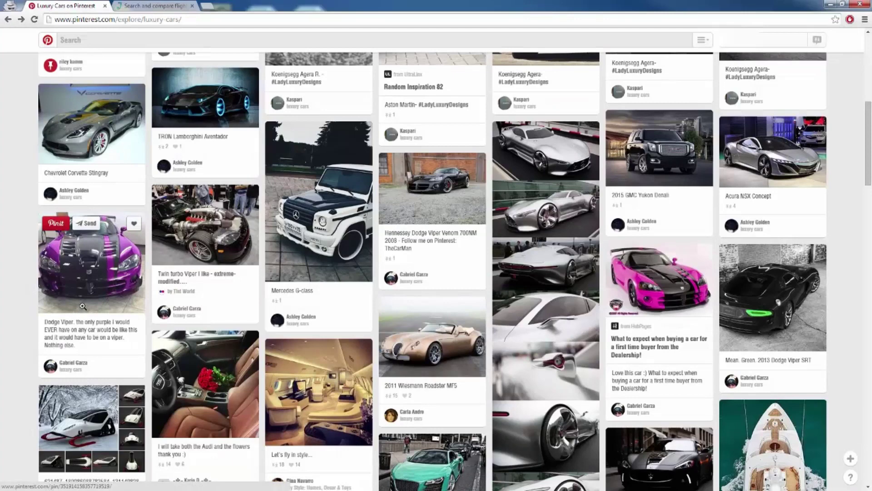
scroll(82, 305, "up", 8)
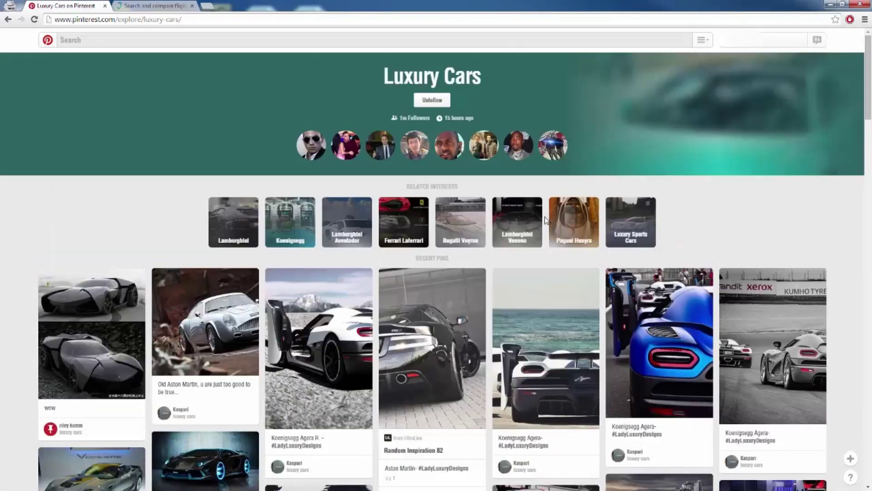
- Start a new board from the Pinterest profile and name it "Best Strategies For Driving Traffic To Your Website"
left_click(764, 41)
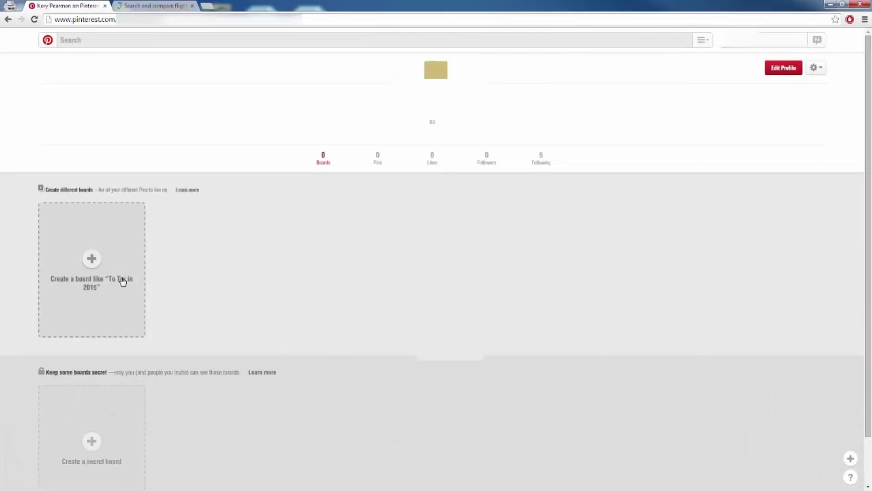
left_click(93, 259)
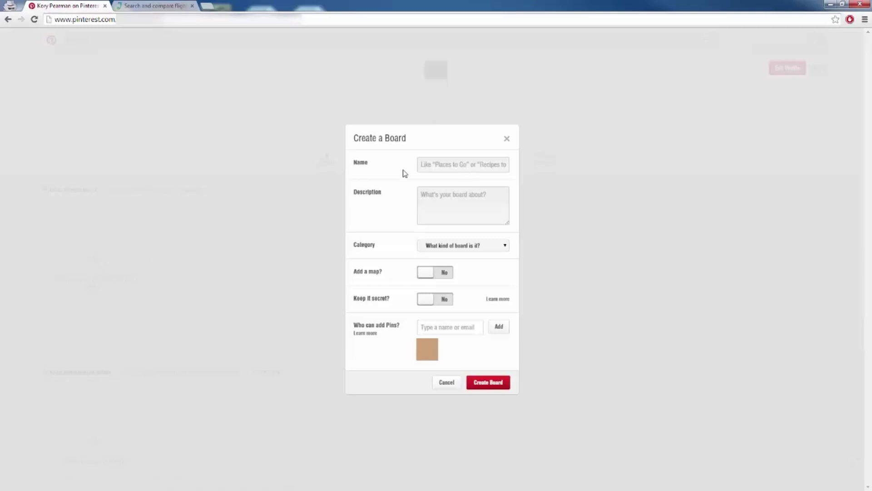
left_click(450, 164)
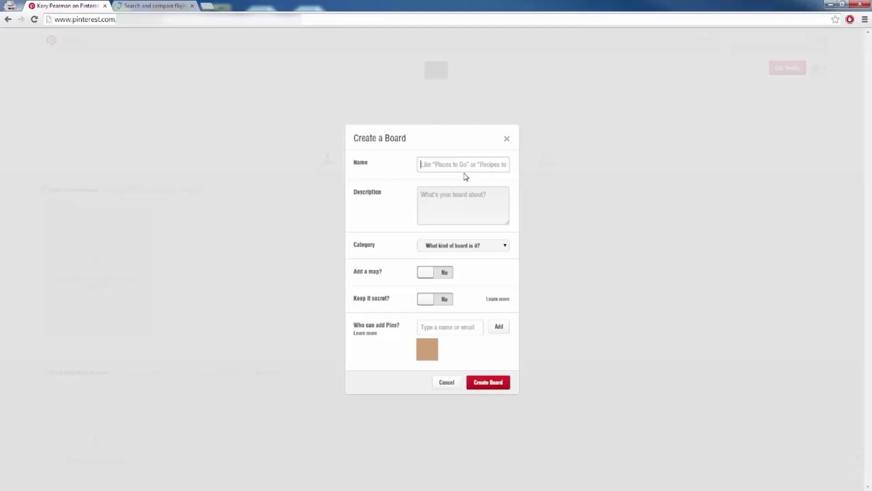
type("Best Strategies for Driving Traffic To Your Website")
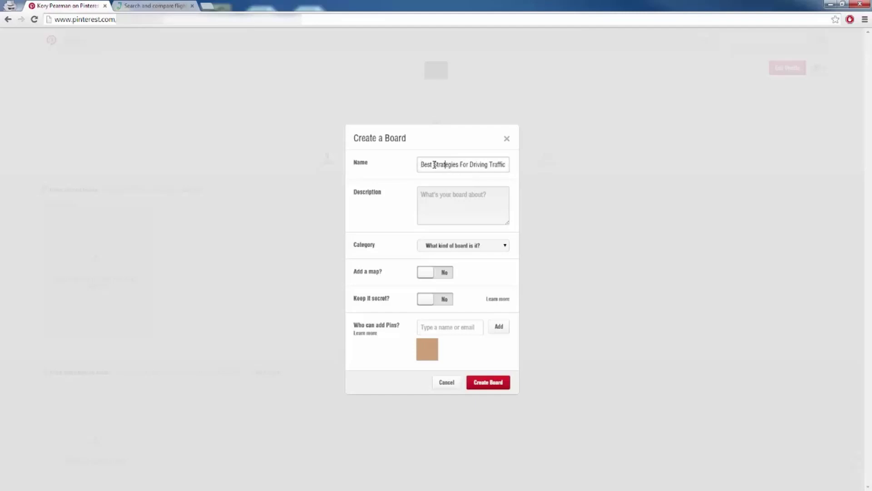
left_click_drag(486, 164, 513, 167)
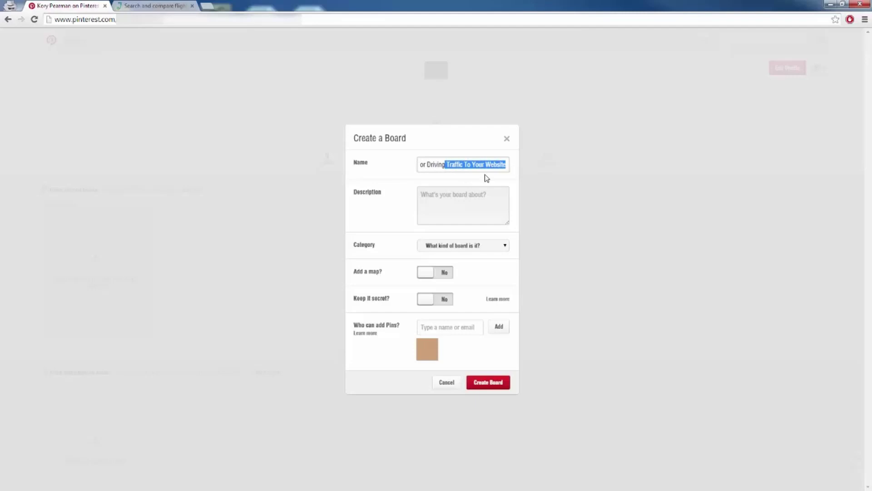
- Describe the board as "All the different methods and strategies I use to drive traffic to my website.", choose the Education category and create it
left_click(458, 195)
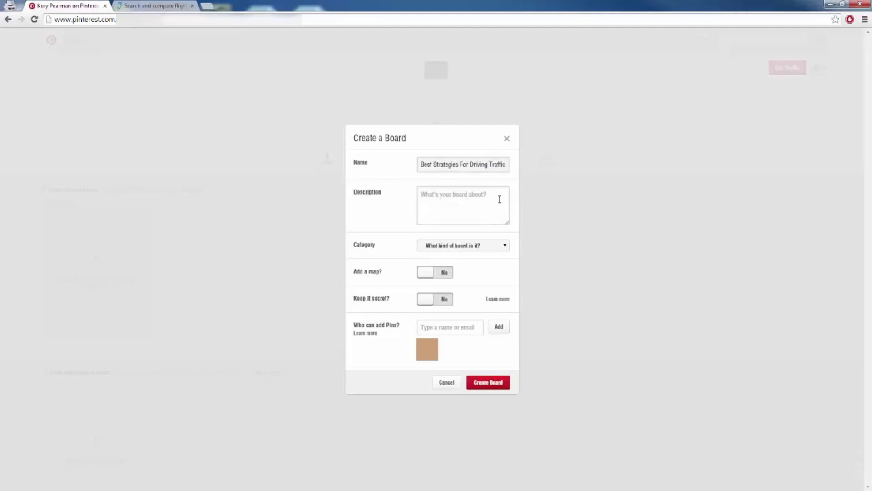
type("All the different methods and strategies I use to drive traffic to my website.")
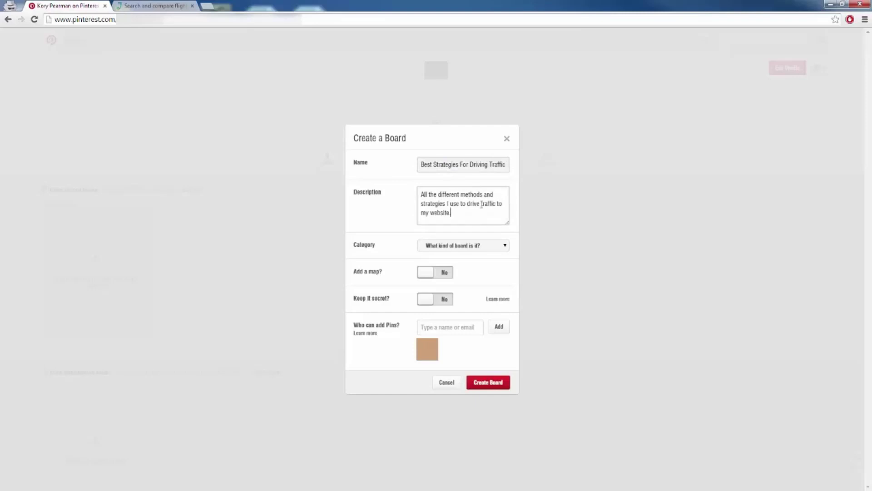
left_click(498, 250)
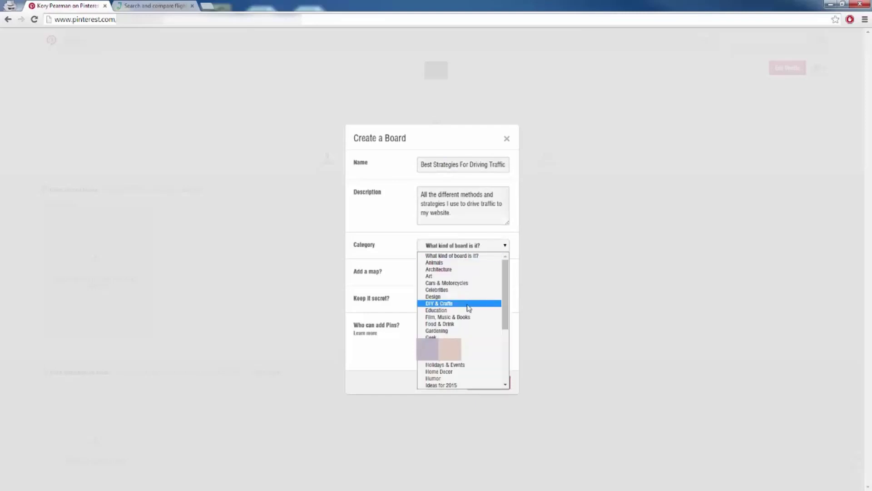
scroll(461, 305, "down", 1)
left_click(448, 296)
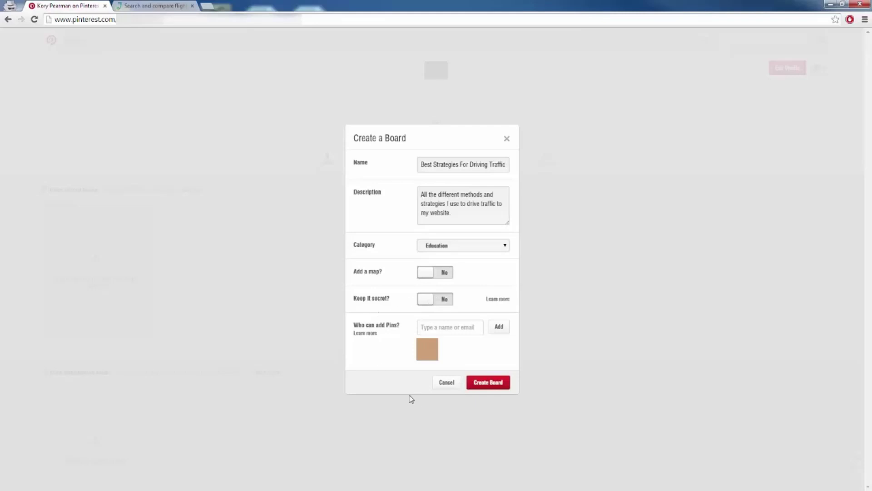
left_click(489, 388)
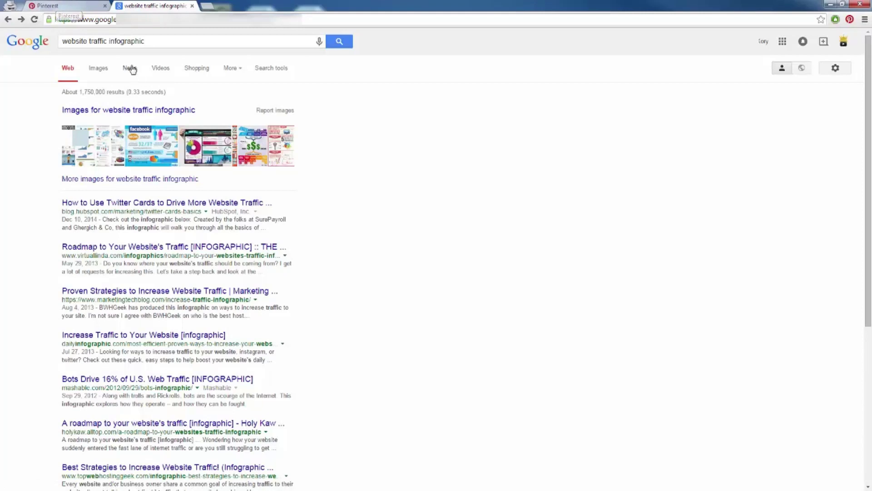
- Check the new empty board, and open the Twitter Cards and "Roadmap to Your Website's Traffic" Google results in separate new tabs
left_click(68, 5)
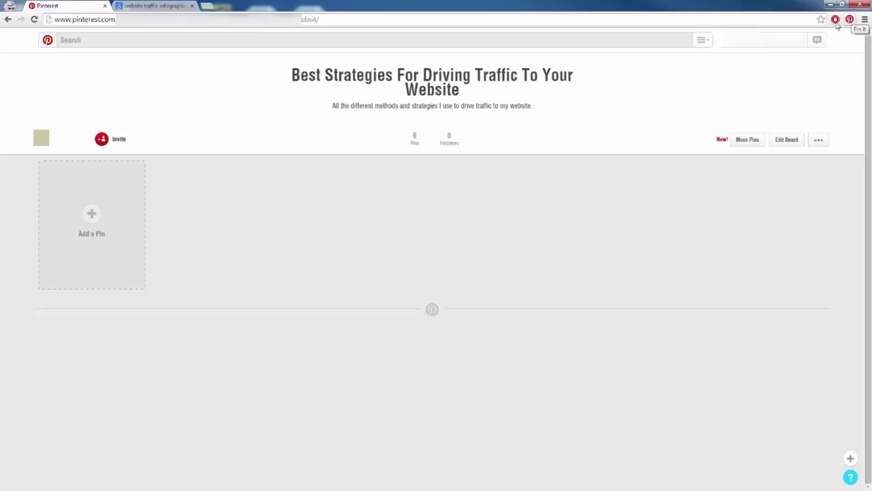
left_click(146, 5)
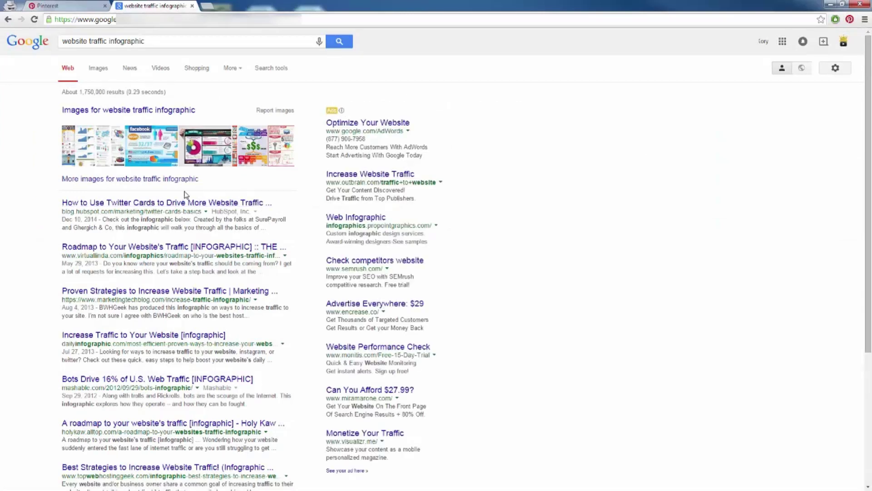
right_click(147, 200)
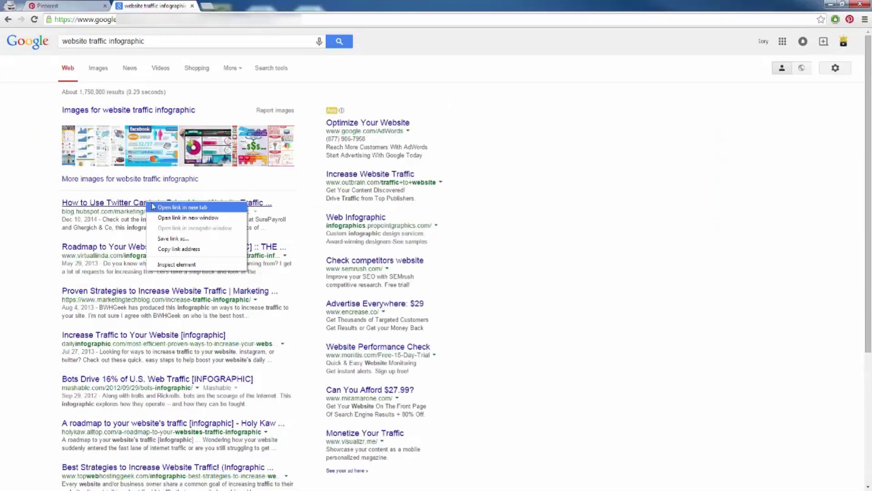
left_click(154, 205)
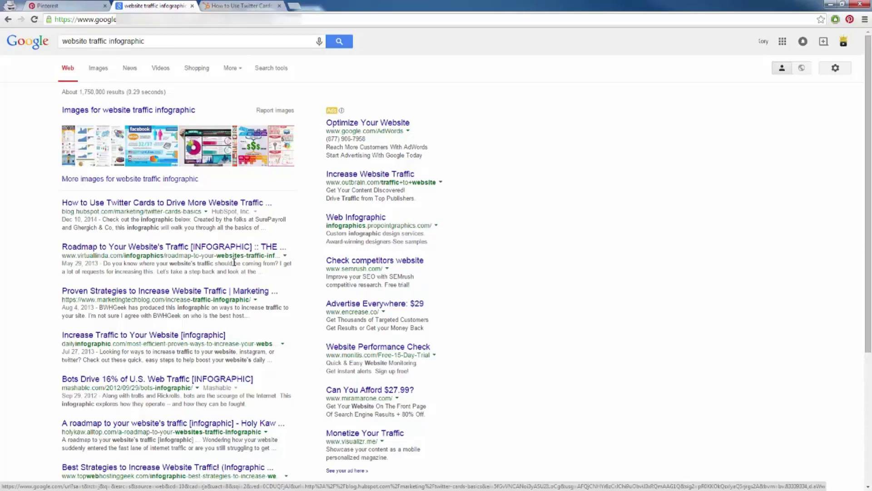
right_click(280, 248)
left_click(302, 251)
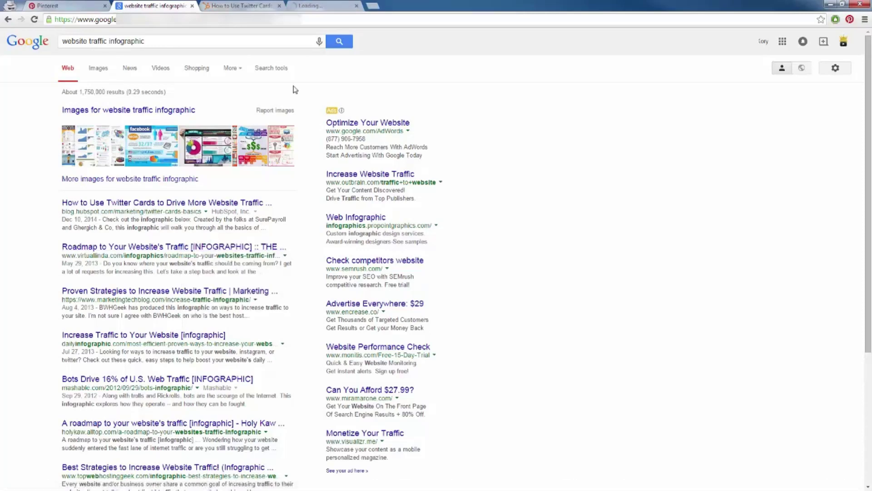
- Open the HubSpot Twitter Cards article and choose its "How to Drive Traffic with Twitter Cards" infographic for a new pin
left_click(233, 6)
scroll(292, 253, "down", 10)
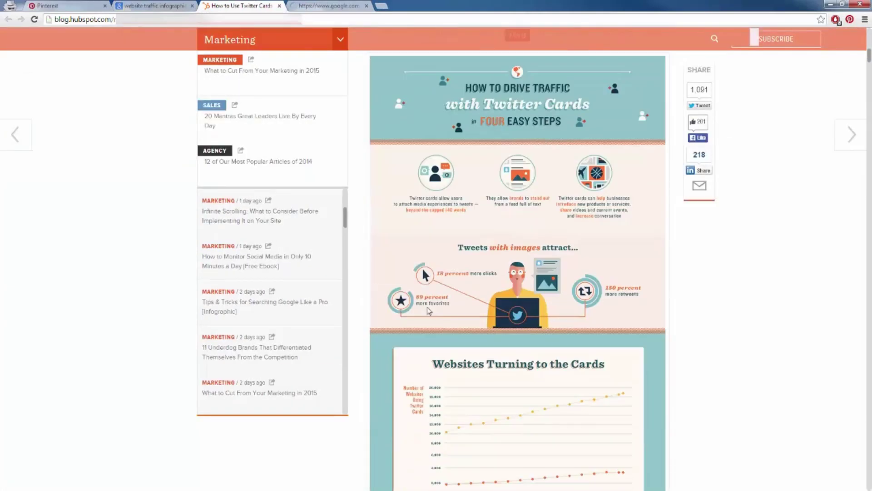
scroll(430, 312, "down", 1)
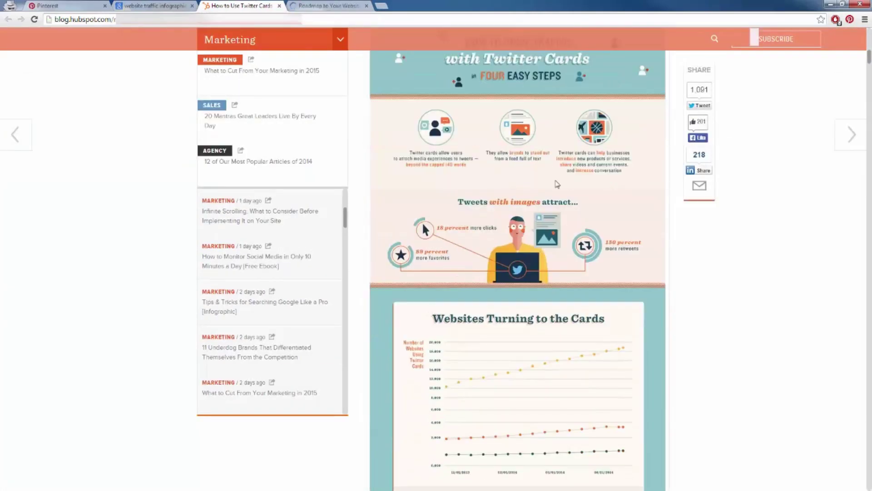
scroll(532, 238, "up", 2)
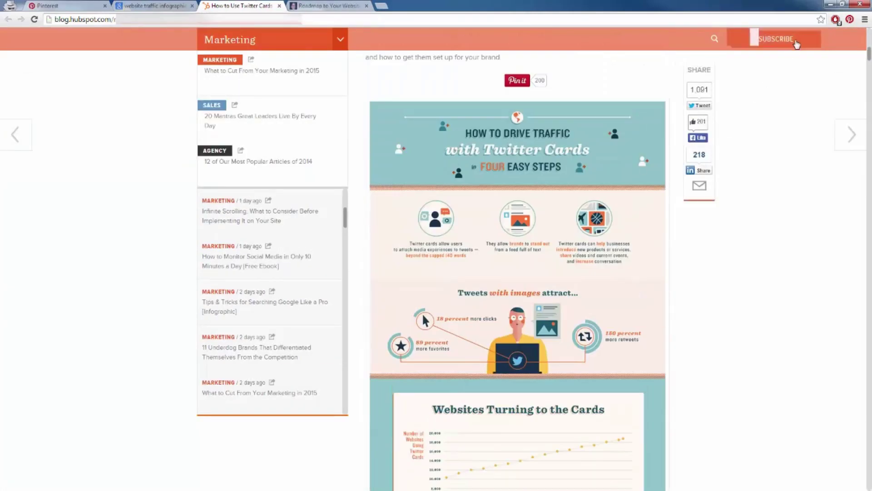
left_click(850, 19)
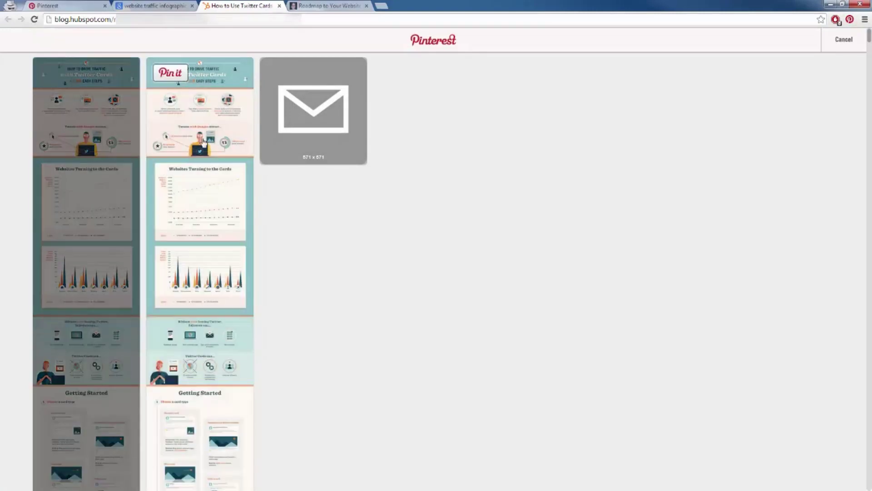
left_click(50, 75)
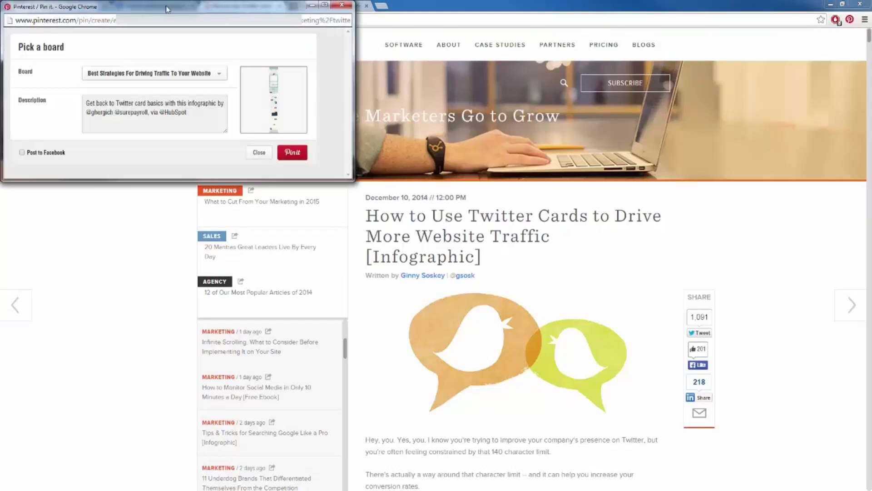
left_click_drag(167, 9, 356, 172)
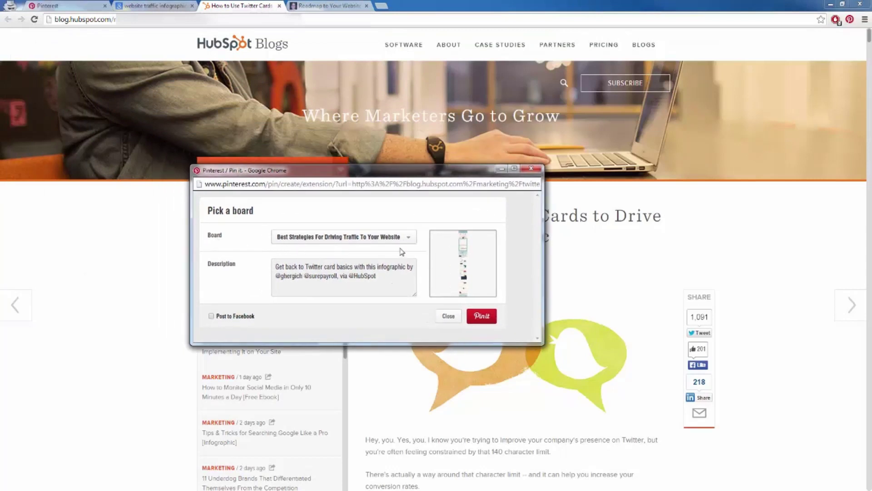
- Describe the pin as "How to drive thousands of visitors to your website using Twitter! #TwitterTraffic #DriveTraffic #WebsiteTraffic" and save it to the traffic strategies board
left_click(409, 237)
left_click(331, 237)
key("ctrl+a")
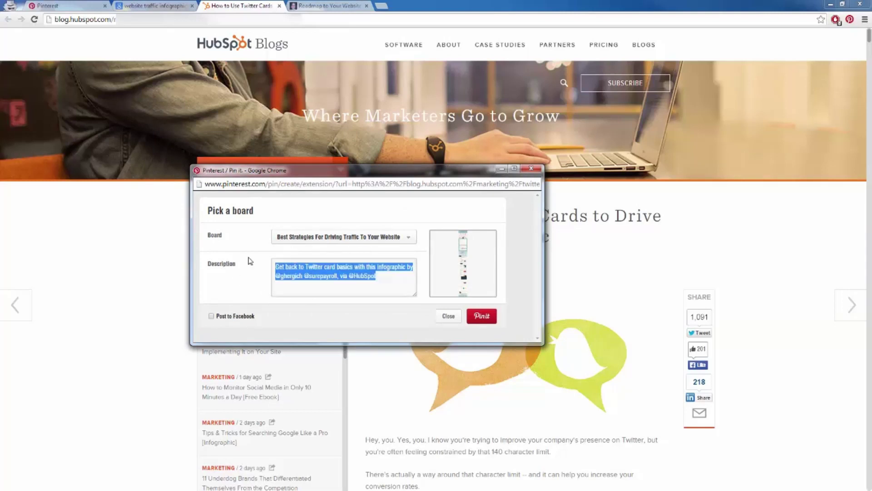
type("How to drive thousands of visitors to your website using Twitter! #TwitterTraffic #DriveTraffic #WebsiteTraffic")
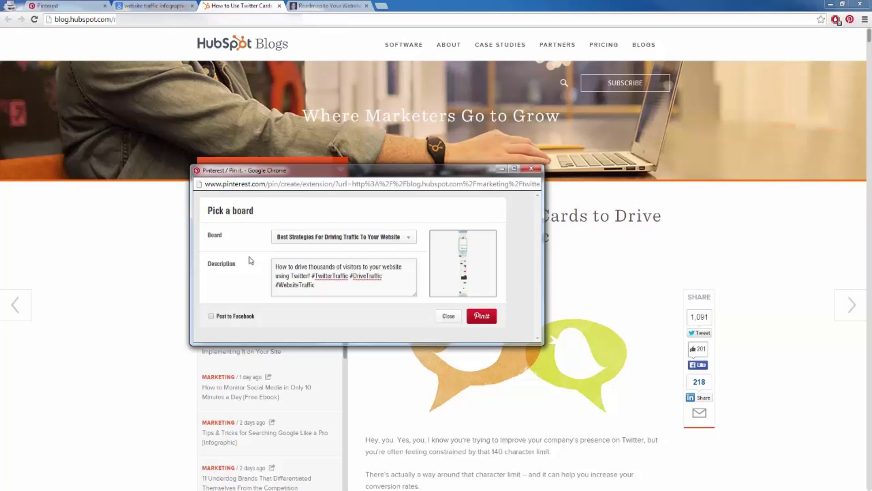
left_click(468, 322)
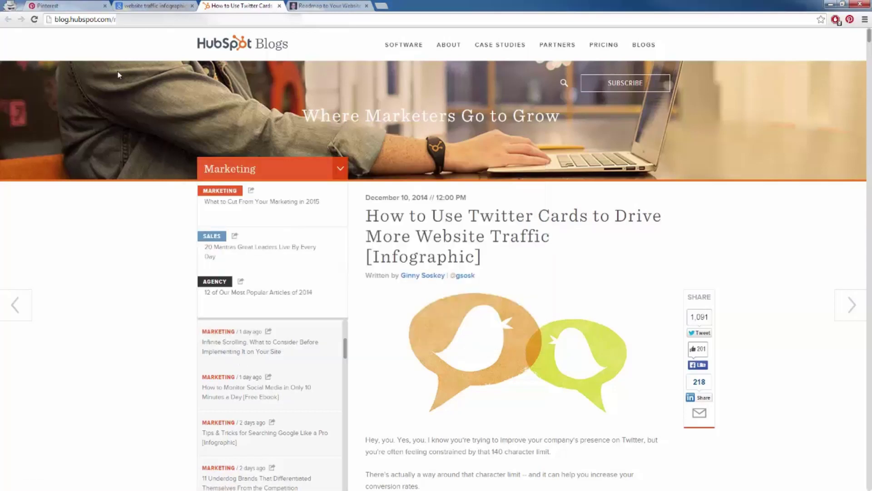
- Reload the traffic strategies board on Pinterest and look over the newly pinned Twitter Cards infographic from start to end
left_click(48, 6)
left_click(34, 19)
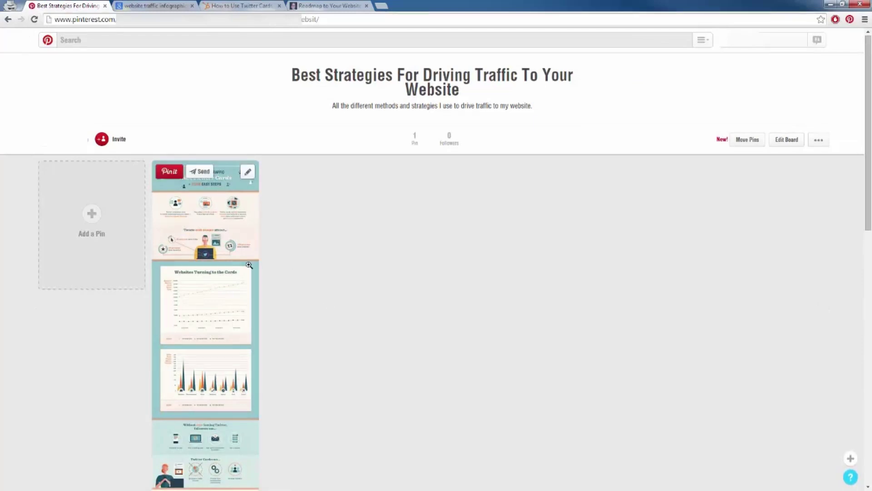
scroll(317, 273, "down", 3)
scroll(318, 272, "down", 10)
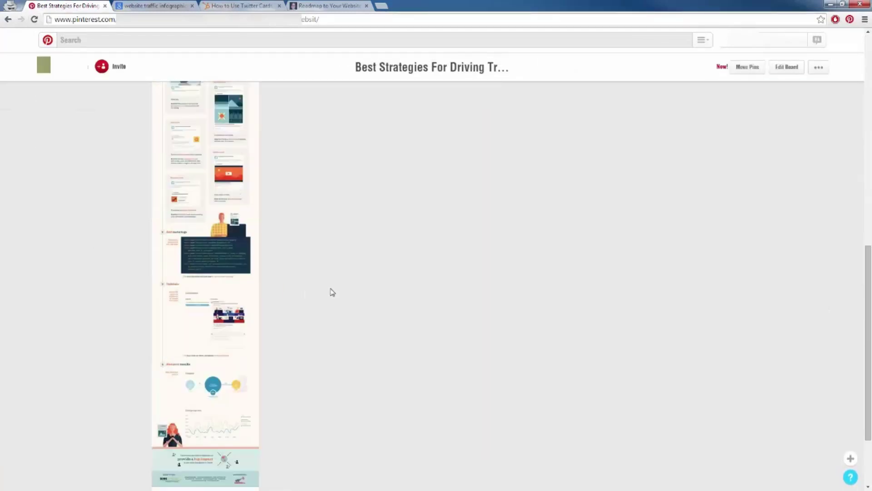
scroll(331, 291, "up", 12)
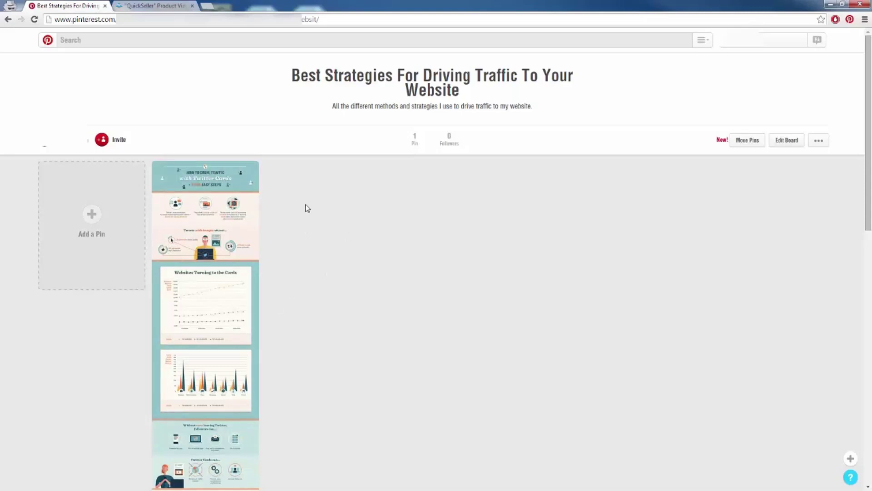
- Start a pin for the QuickSeller page, described as "Click here to learn how I drove 14,395 visitors to my blog in 2 weeks! #DriveTraffic #UnlimitedTraffic #WebsiteTraffic"
key("ctrl+Tab")
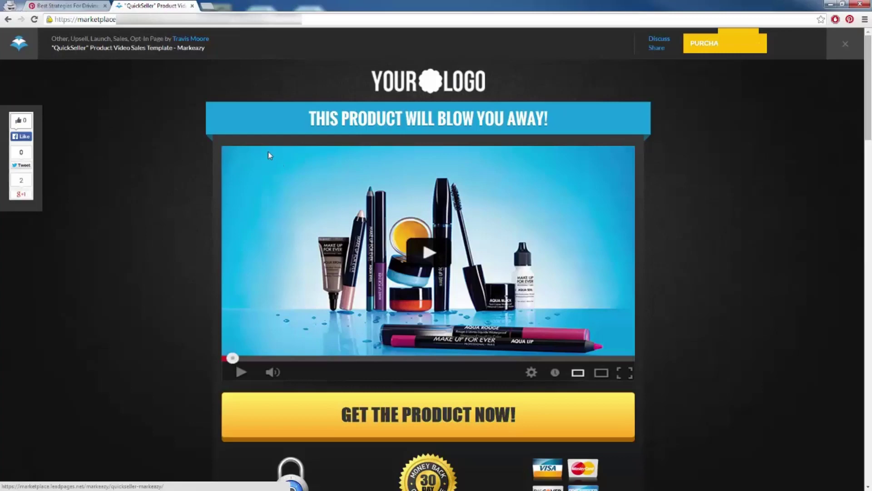
scroll(233, 296, "down", 1)
scroll(233, 296, "up", 1)
scroll(155, 263, "down", 4)
scroll(152, 262, "up", 4)
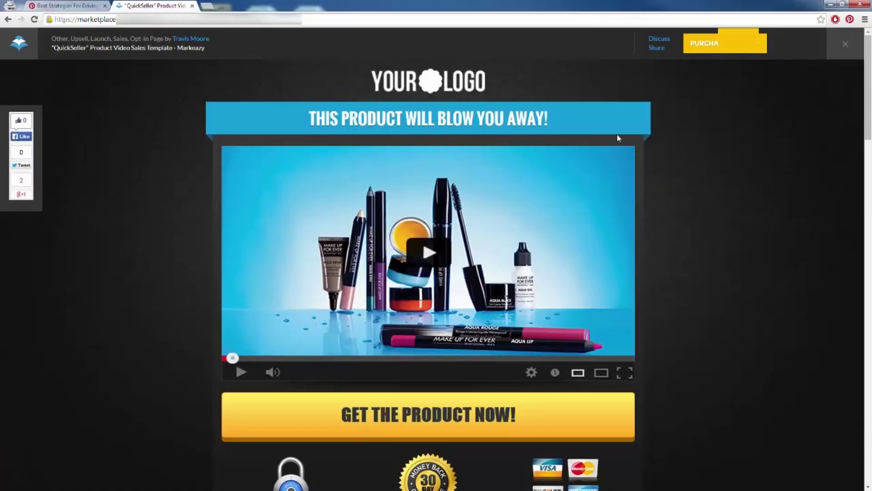
left_click(849, 19)
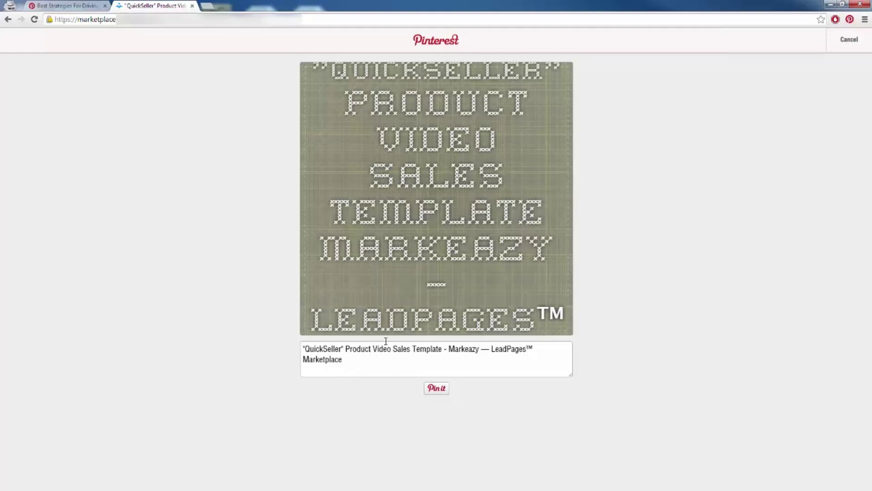
left_click_drag(366, 362, 290, 340)
type("Click here to learn how I drove 14,395 visitors to my blog in 2 weeks! #DriveTraffic #UnlimitedTraffic #WebsiteTraffic")
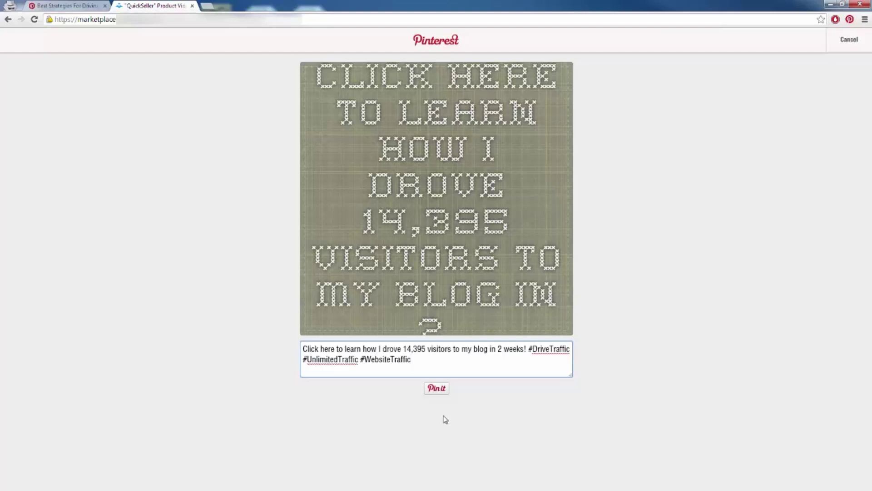
- Save the QuickSeller page's pin to the "Best Strategies For Driving Traffic To Your Website" board
left_click(439, 392)
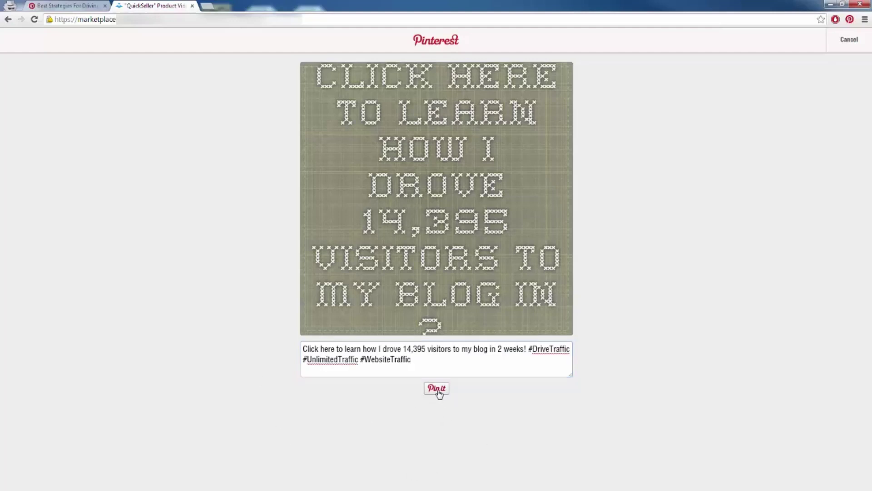
left_click_drag(147, 5, 321, 178)
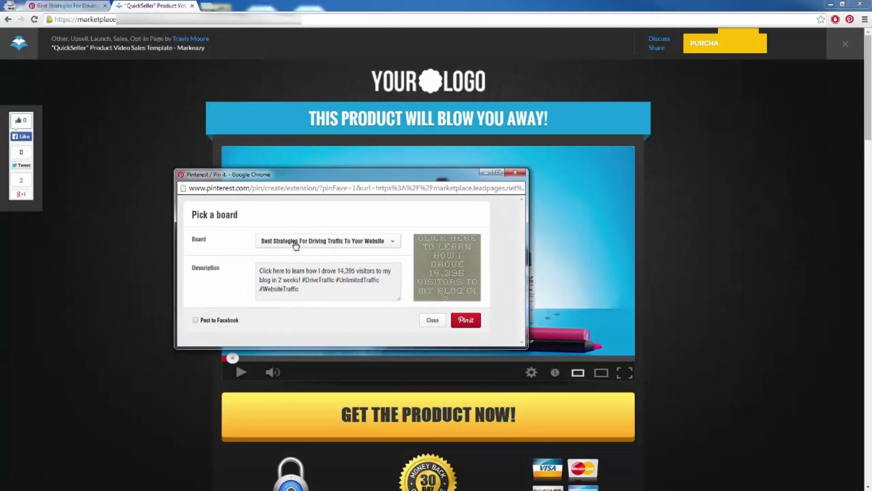
left_click(462, 319)
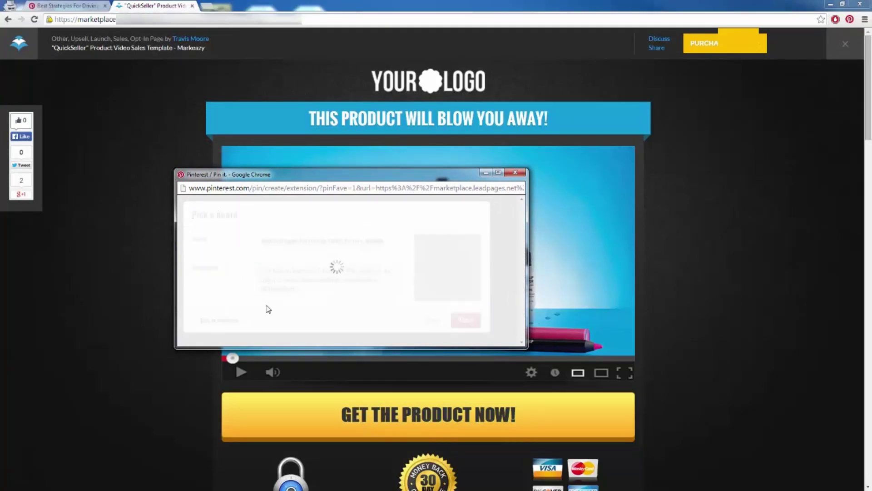
- Reload the traffic strategies board and check the new text pin beside the Twitter Cards infographic
left_click(66, 5)
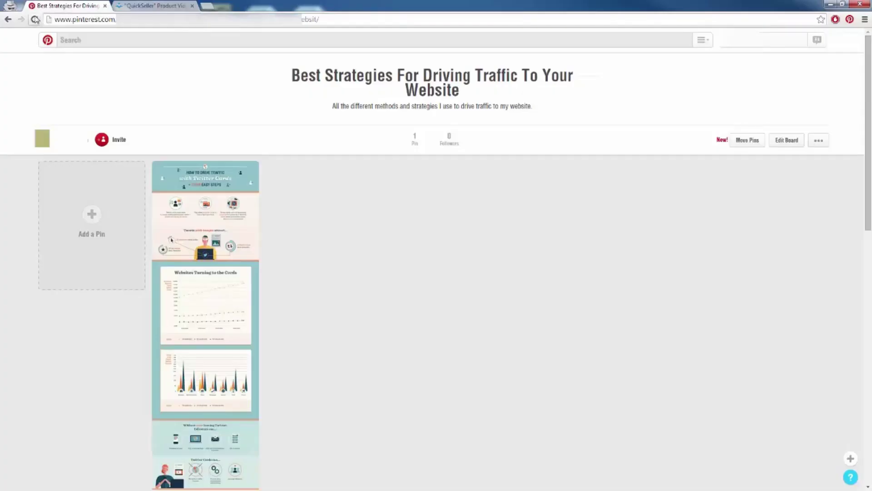
left_click(35, 19)
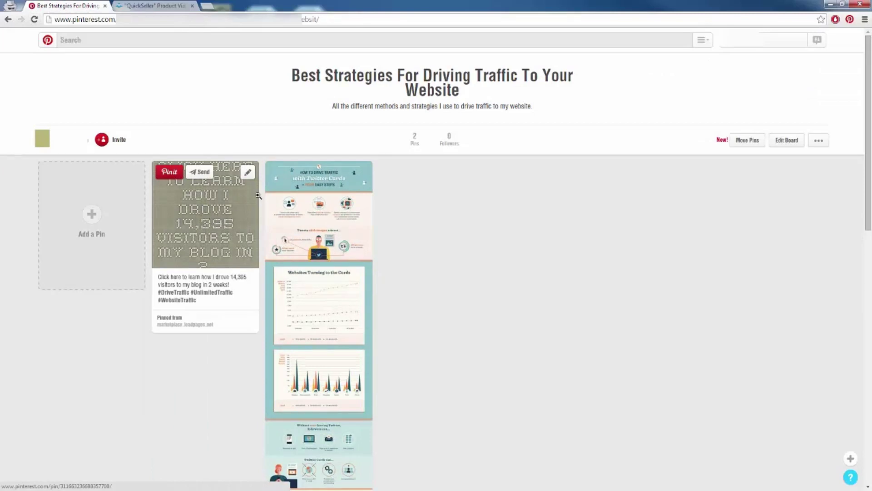
scroll(324, 227, "down", 3)
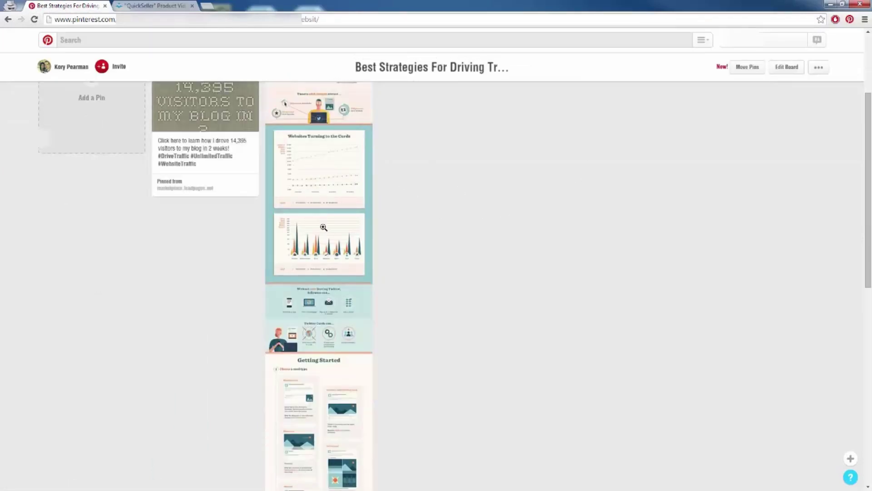
scroll(426, 258, "up", 3)
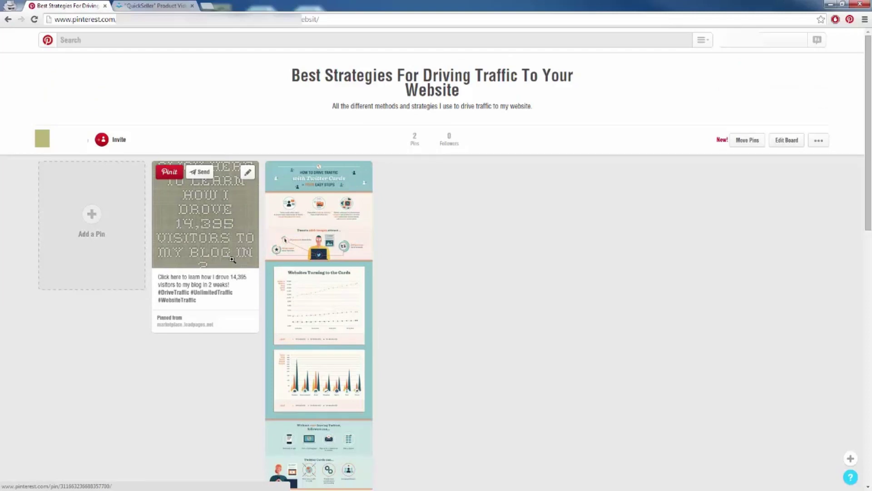
- Open the text pin, follow its link to the QuickSeller page, and close both QuickSeller tabs
left_click(166, 300)
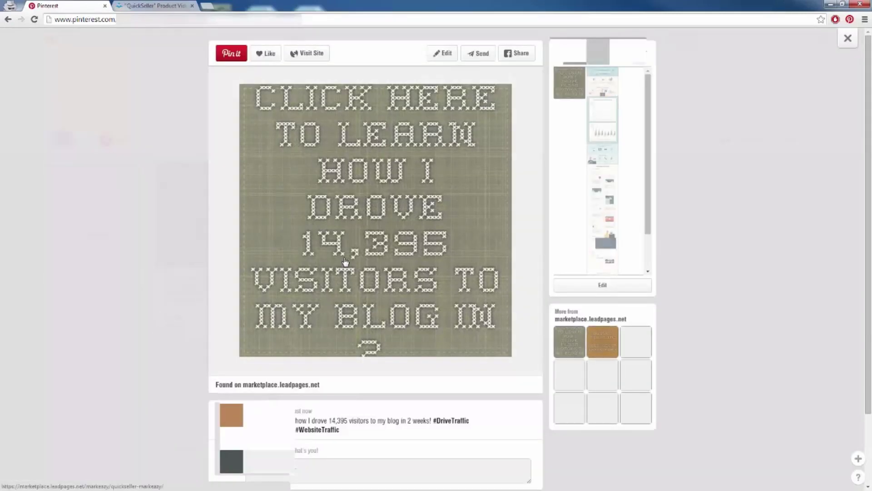
left_click(346, 261)
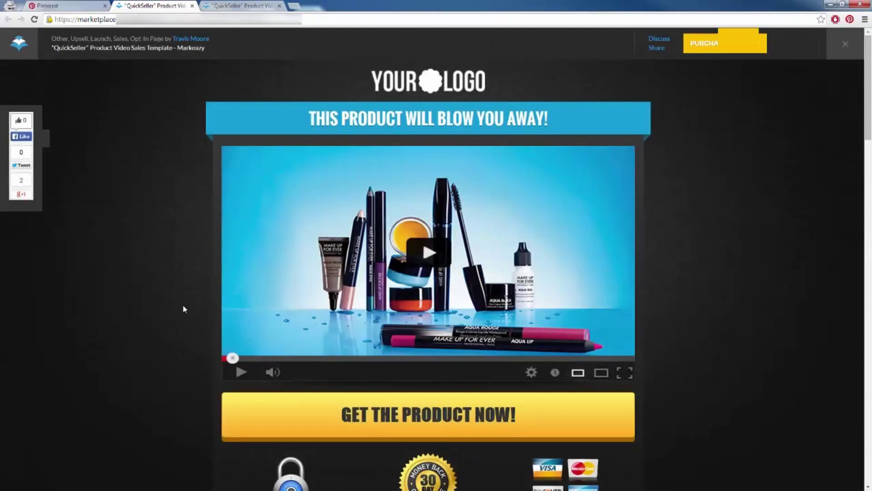
left_click(192, 6)
left_click(192, 5)
mouse_move(319, 313)
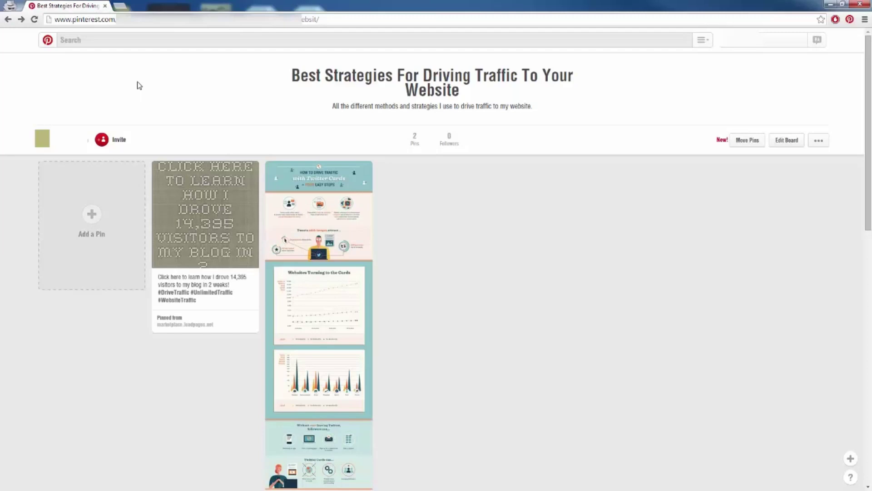
- Search Pinterest for "website traffic"
left_click(114, 42)
type("w")
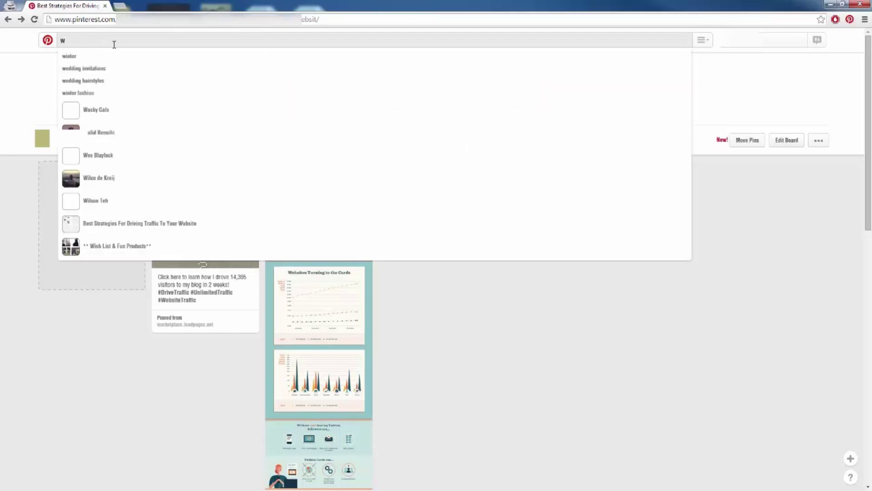
type("ebsite ")
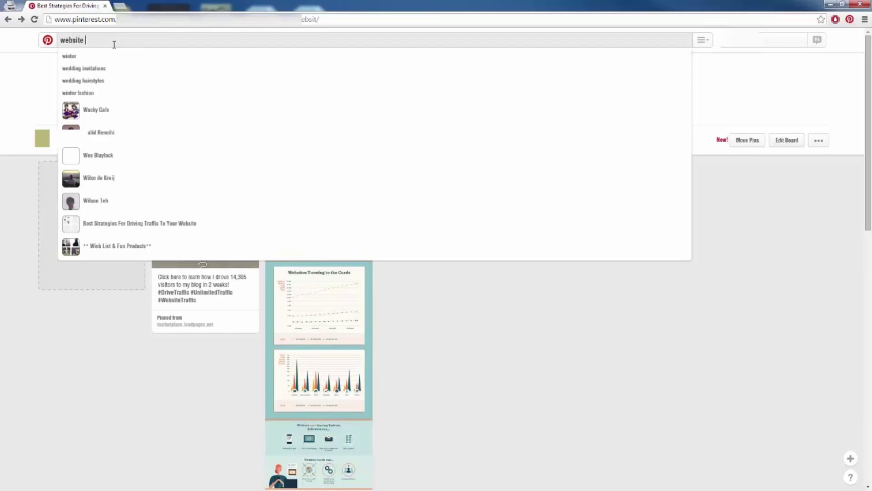
type("traffic")
key("Return")
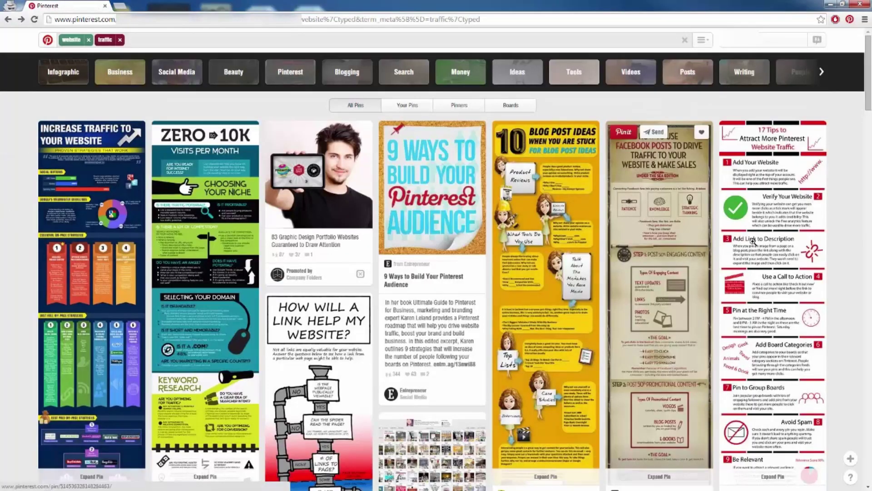
mouse_move(210, 253)
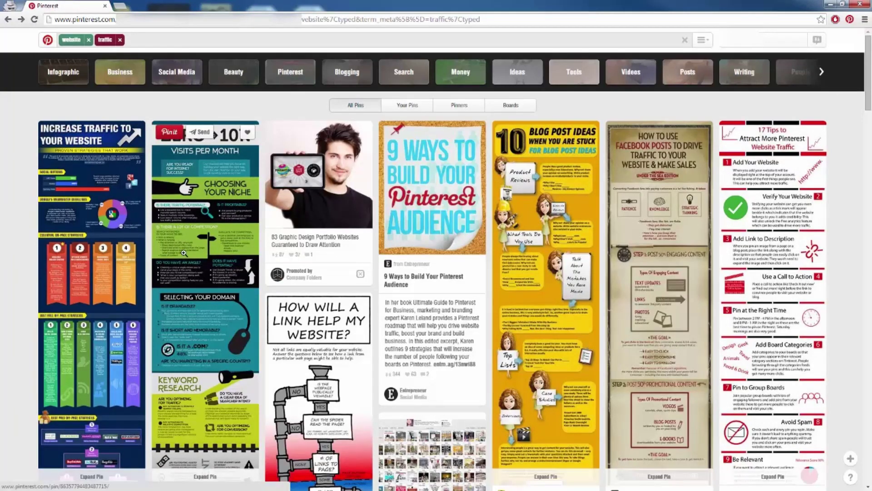
mouse_move(87, 279)
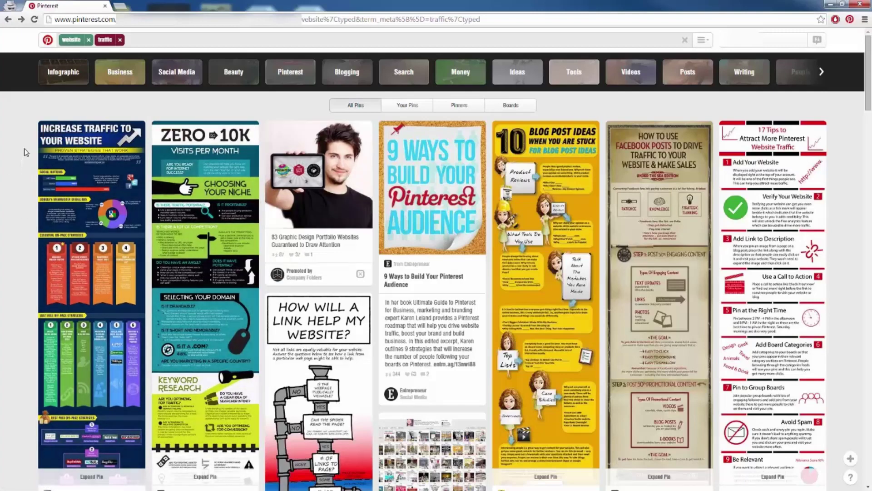
scroll(25, 186, "down", 1)
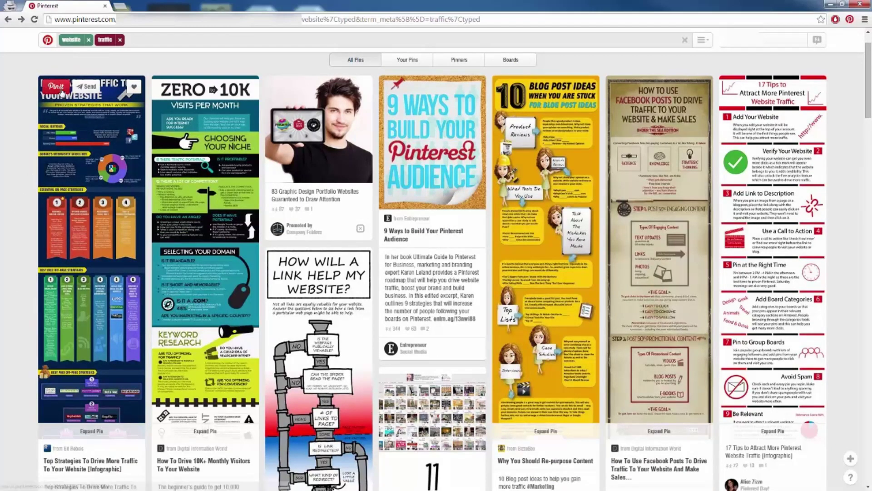
left_click(59, 88)
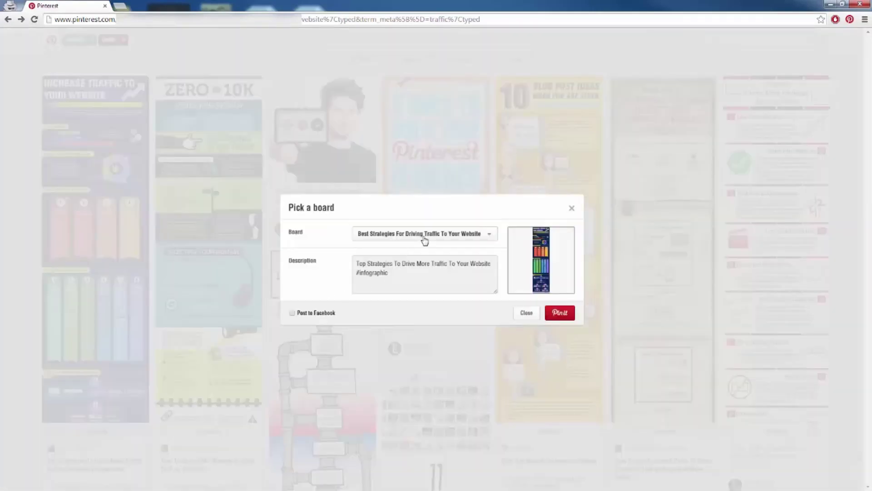
left_click(525, 313)
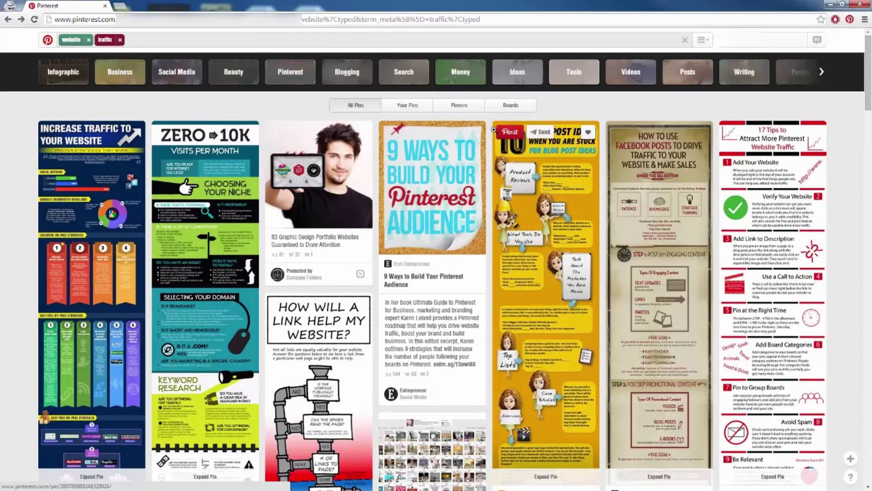
- Narrow the "website traffic" search results to boards
left_click(509, 106)
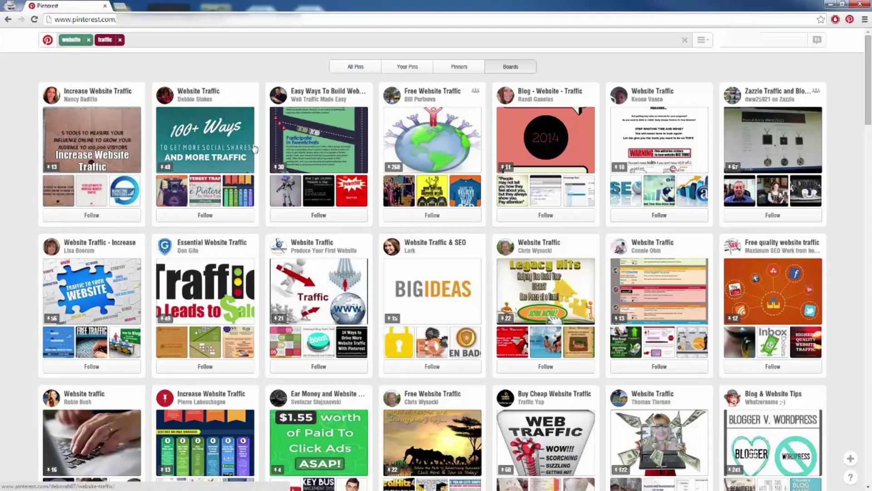
- Follow the second, third and fourth boards in the first row of results: "Website Traffic", "Easy Ways To Build Web..." and "Free Website Traffic"
left_click(207, 217)
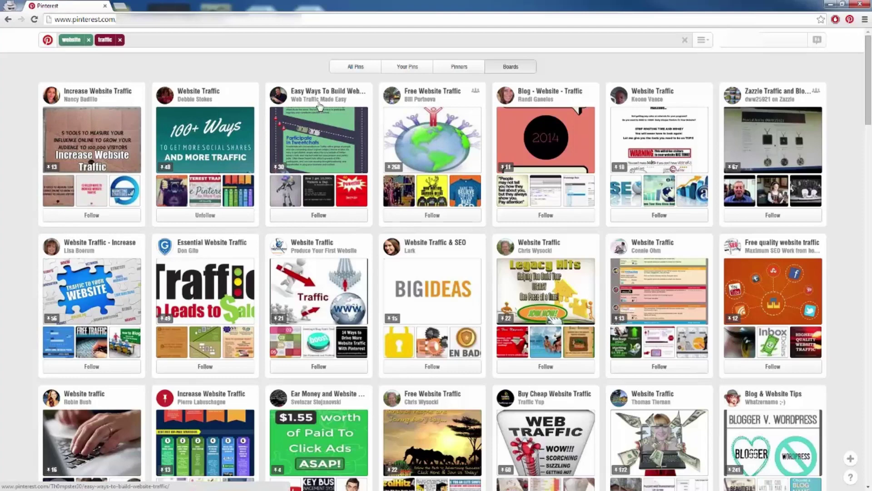
left_click(318, 215)
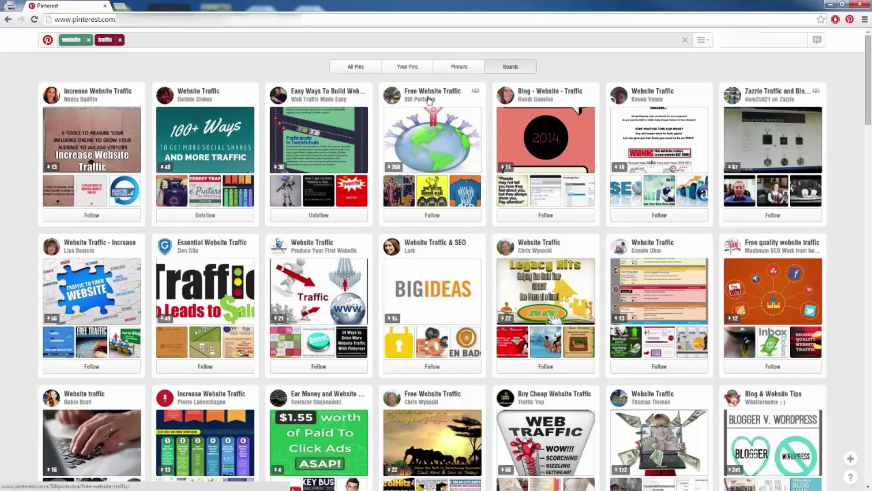
left_click(432, 215)
scroll(261, 235, "down", 3)
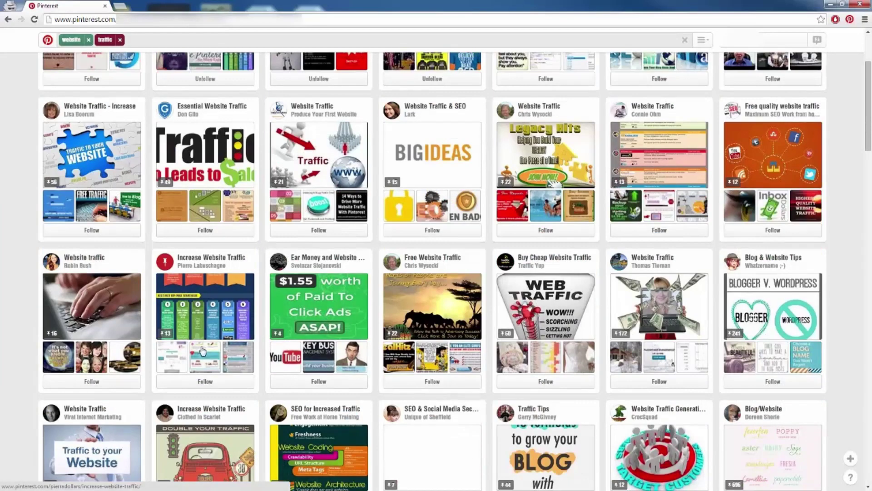
scroll(216, 347, "up", 3)
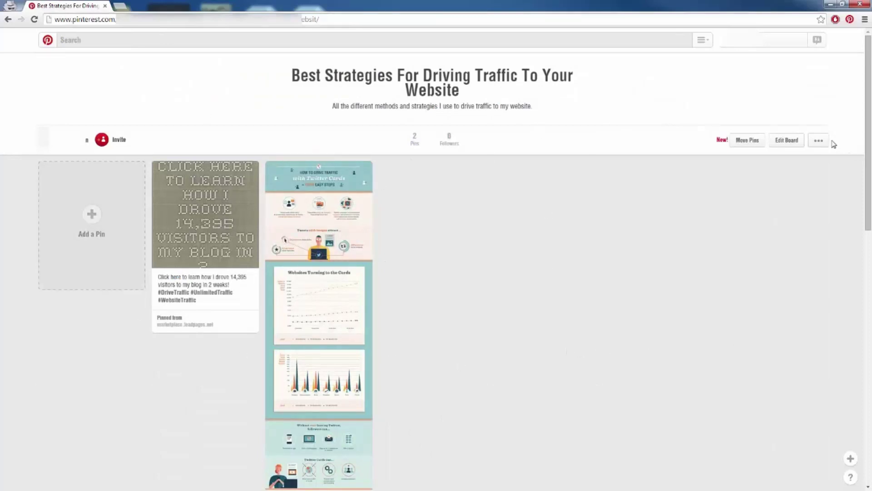
- View the website widget code and preview for the "Best Strategies For Driving Traffic To Your Website" board, and close it
left_click(817, 144)
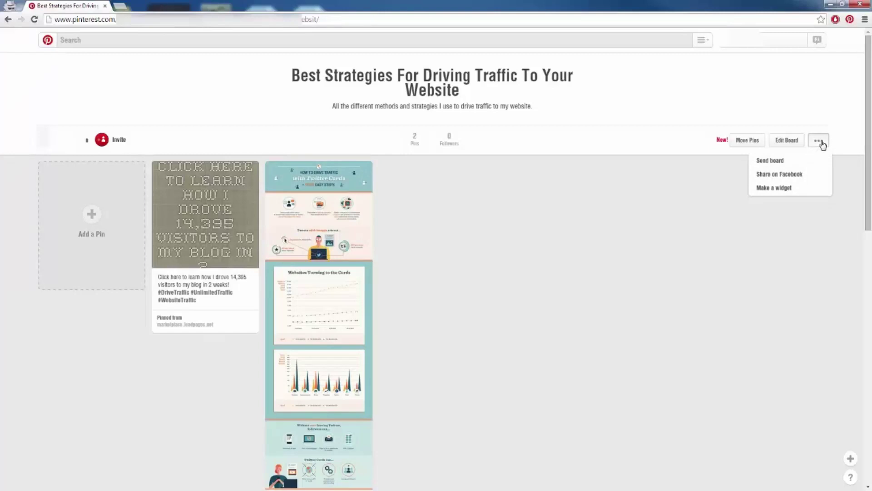
left_click(779, 188)
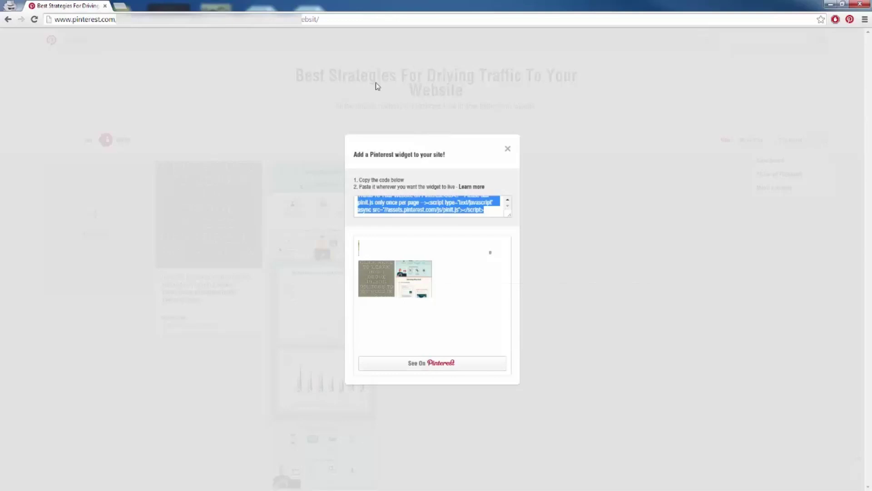
left_click(548, 125)
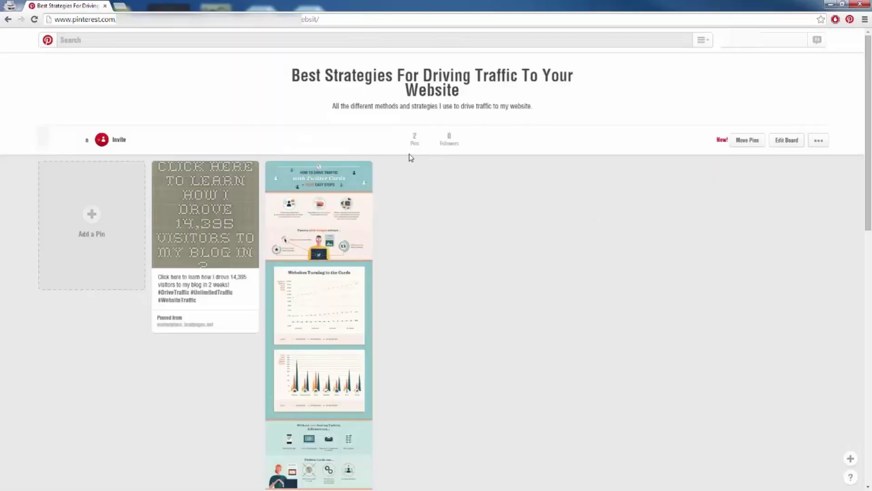